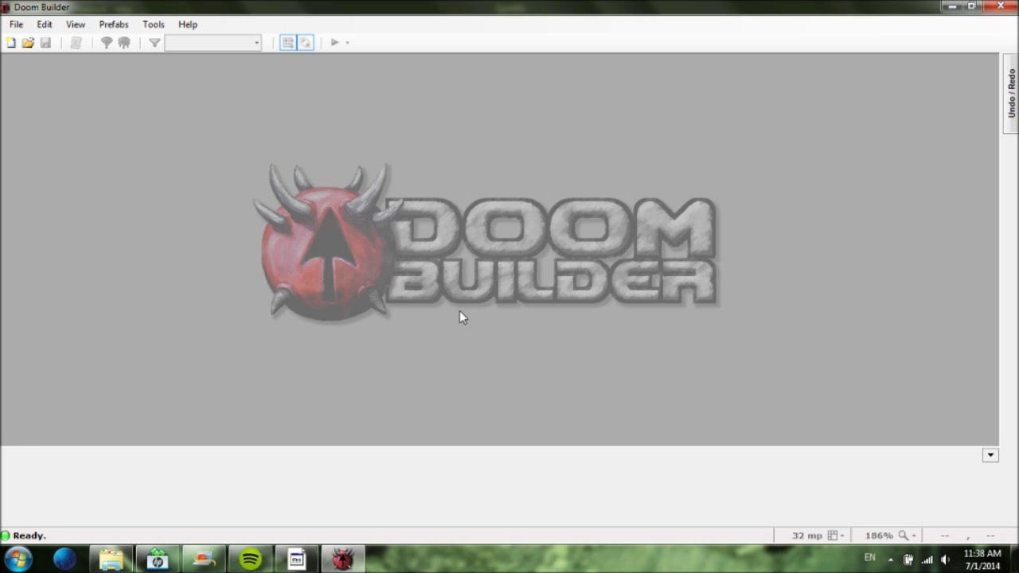
Step: Lower the system volume to 16
click(945, 559)
drag(940, 436, 944, 445)
click(803, 360)
Step: Open Game Configurations and compare the Doom and Doom 2 resource lists
click(159, 25)
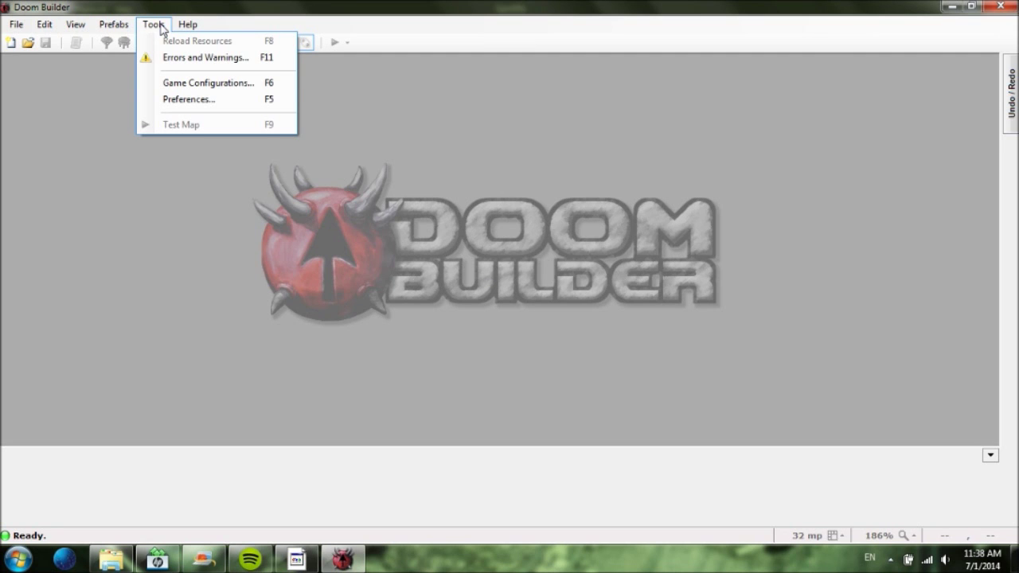
click(184, 83)
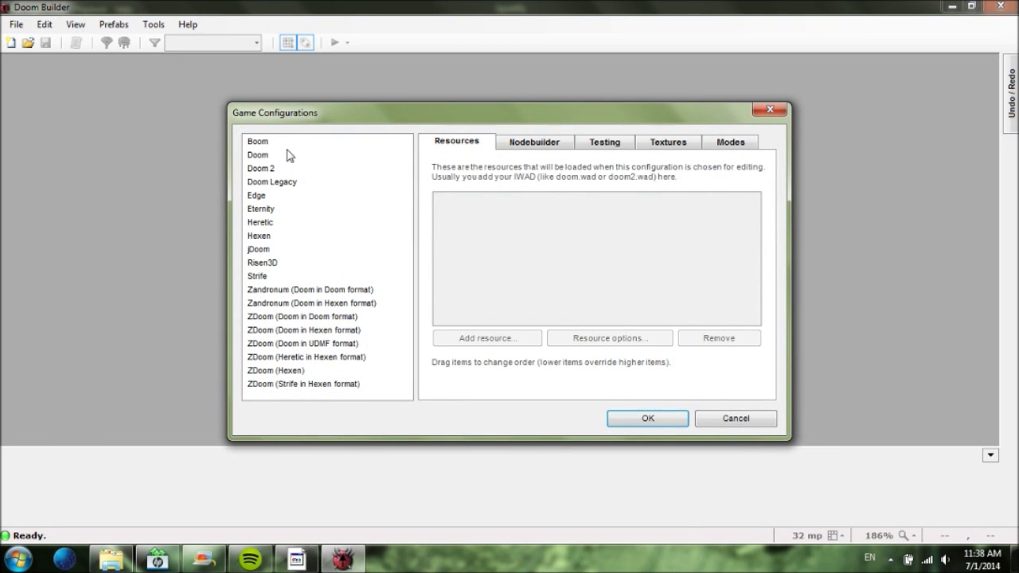
click(264, 168)
click(265, 156)
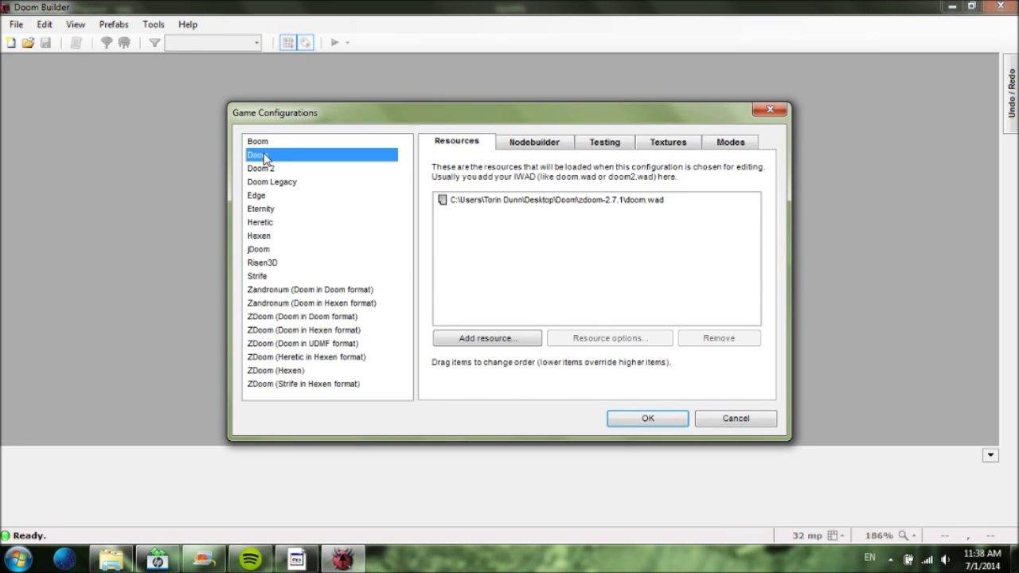
click(261, 168)
click(264, 156)
Step: Remove doom2.wad from the Doom 2 configuration's resources
click(274, 168)
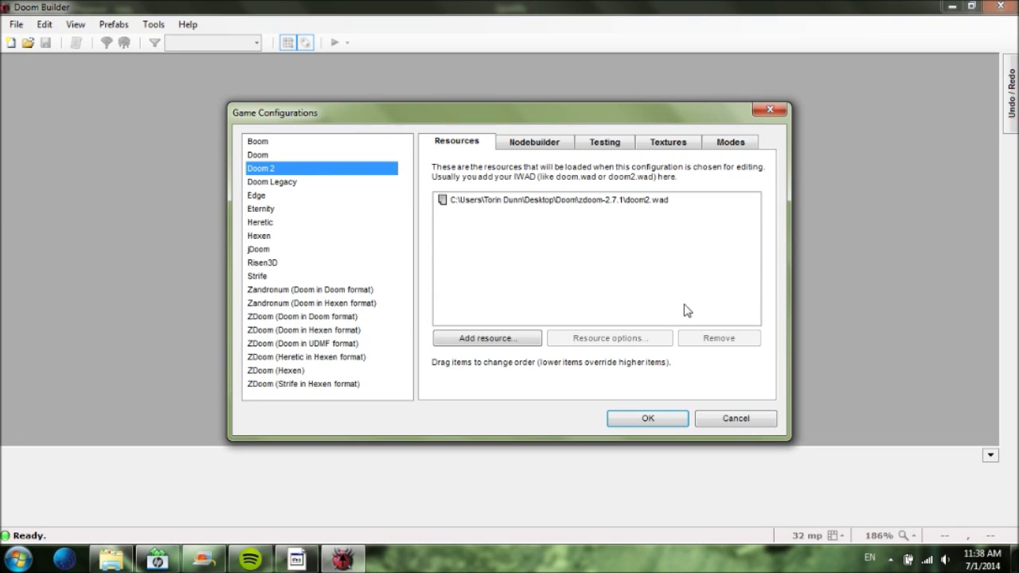
click(581, 201)
click(702, 338)
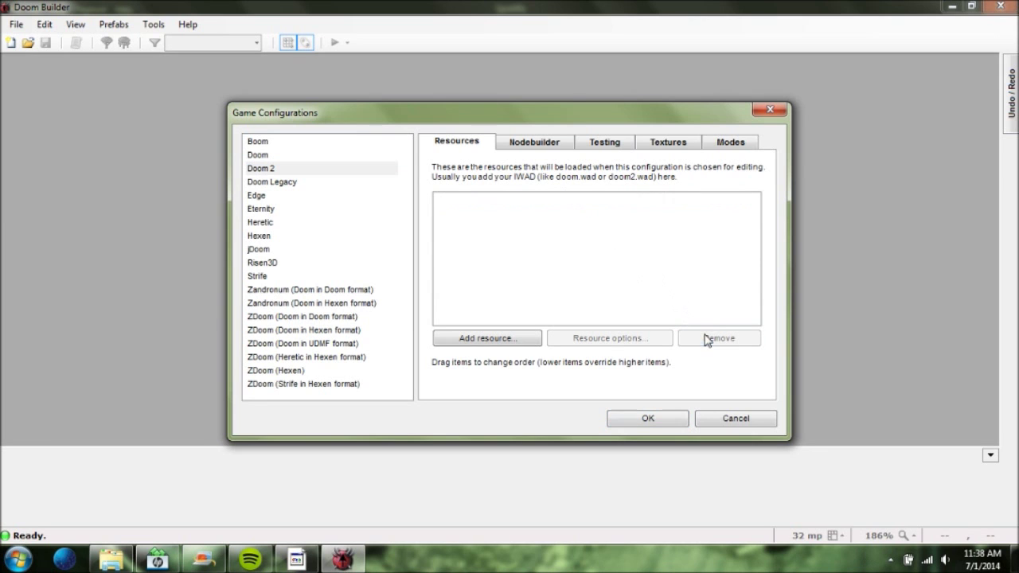
Step: Add a new Doom 2 resource and browse for its WAD file, starting in the Doom folder
click(487, 338)
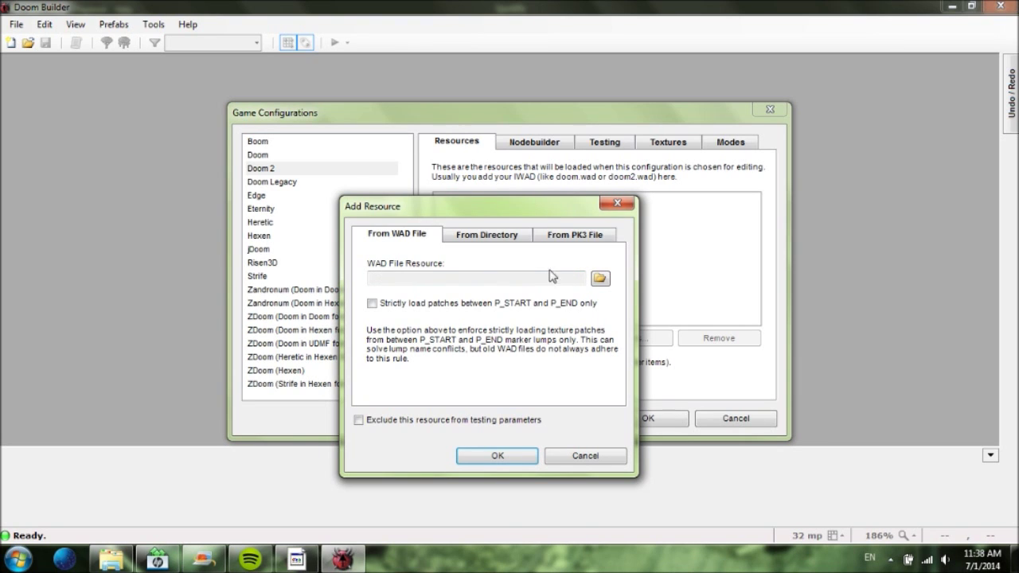
click(602, 279)
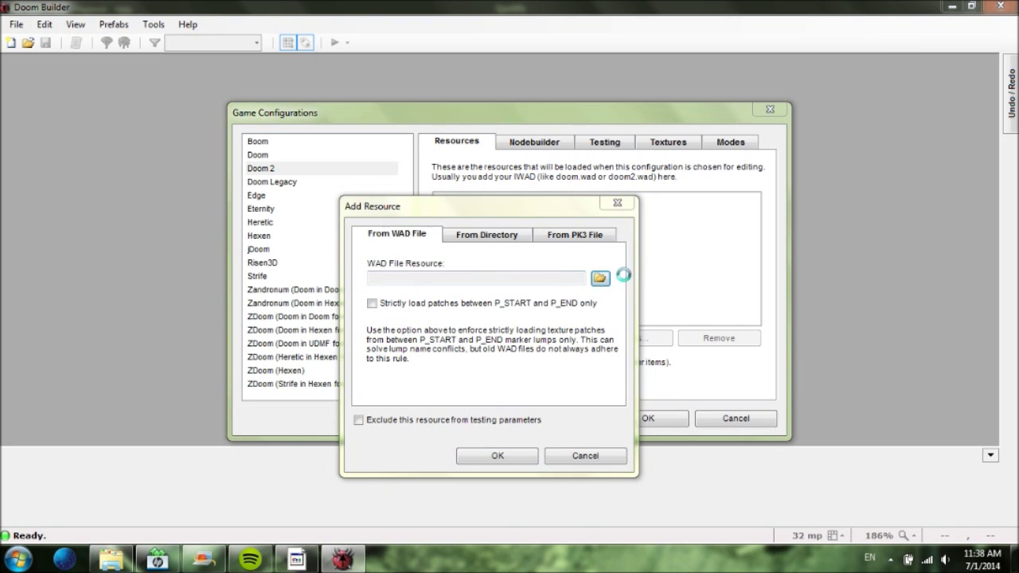
drag(543, 175, 462, 121)
click(421, 142)
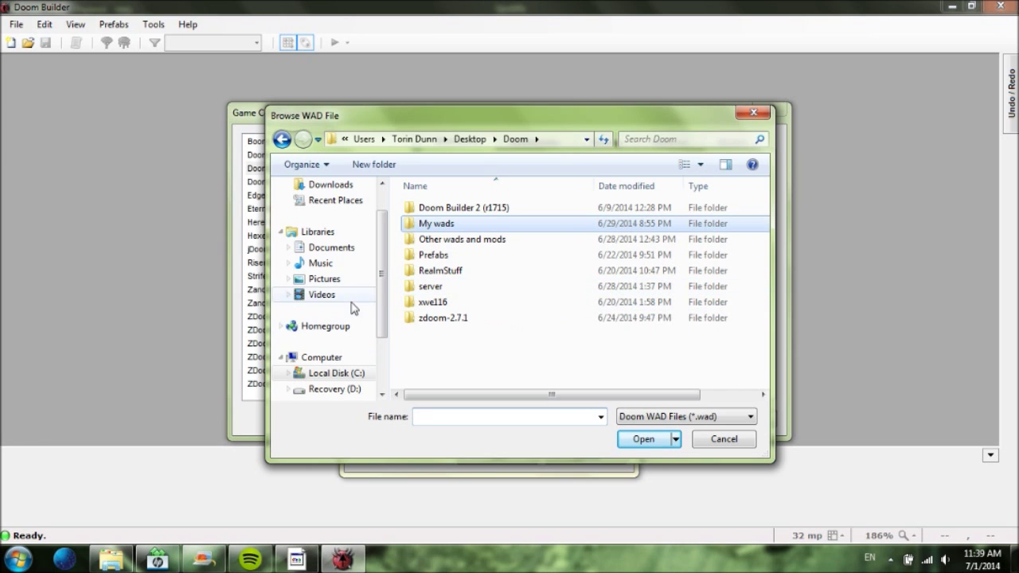
Step: Search drive C:'s Program Files (x86) and Program Files folders, reaching Doom II for Windows 95
scroll(346, 263, up, 1)
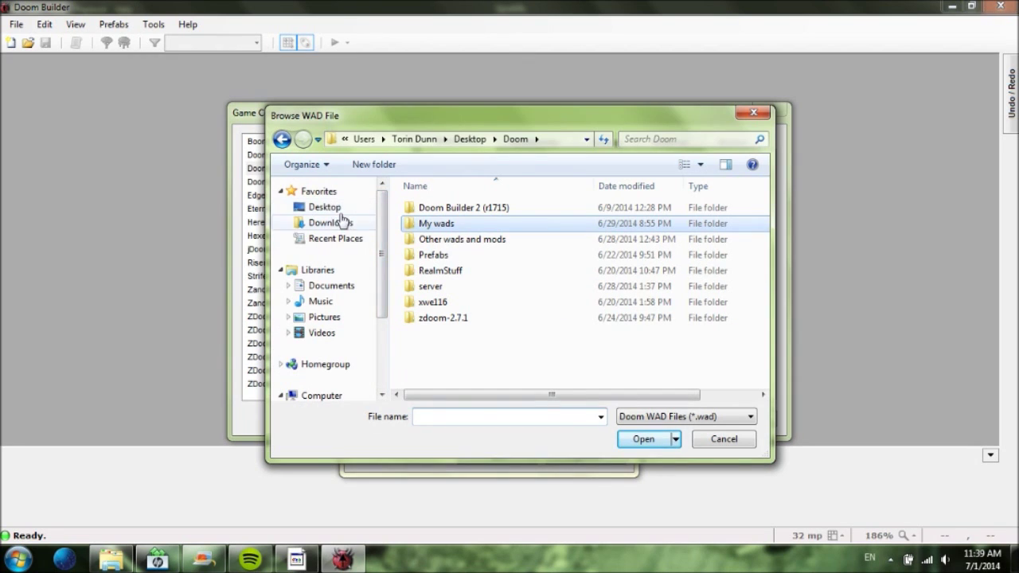
scroll(383, 291, down, 1)
scroll(383, 291, down, 1)
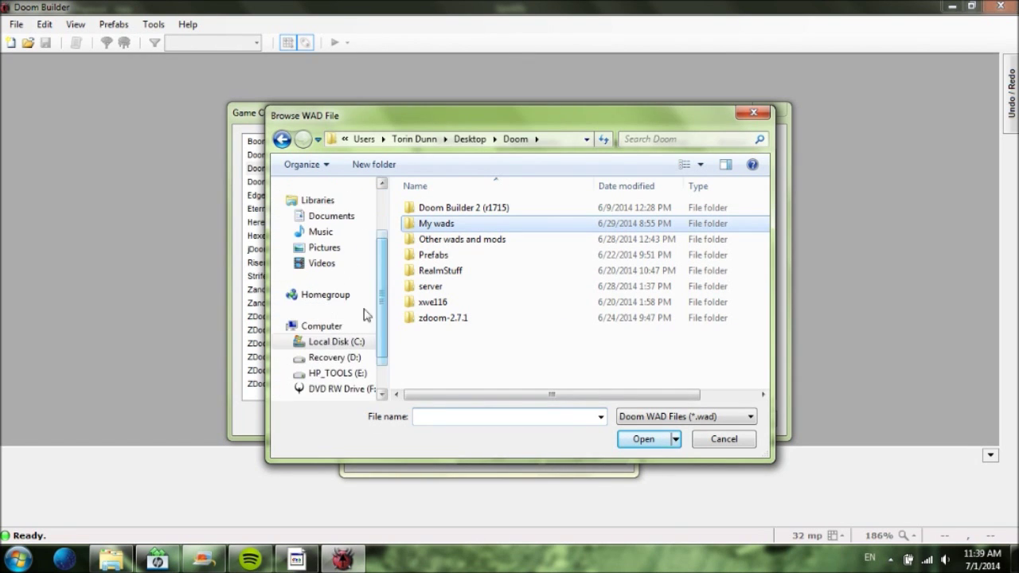
click(336, 342)
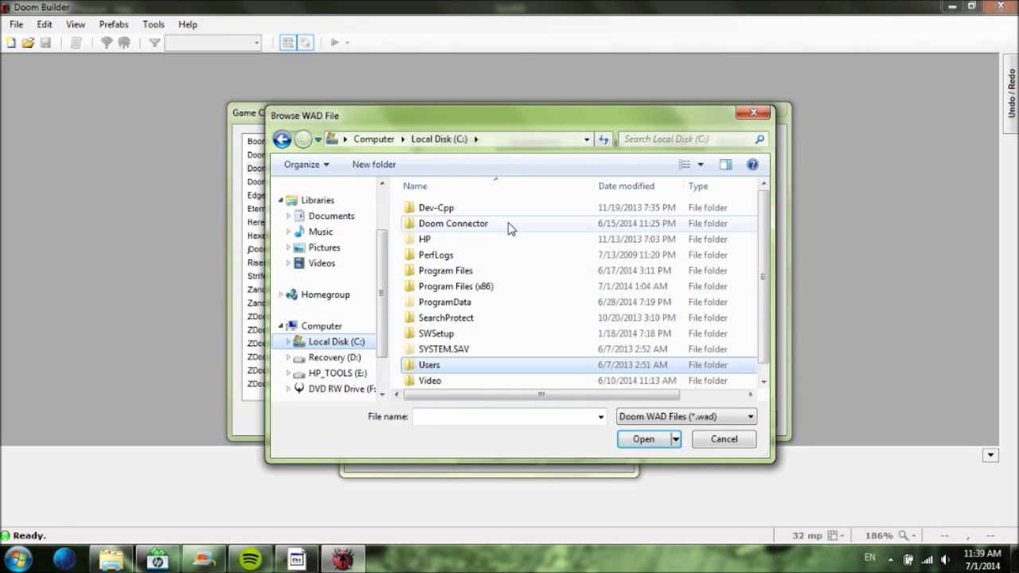
double_click(457, 293)
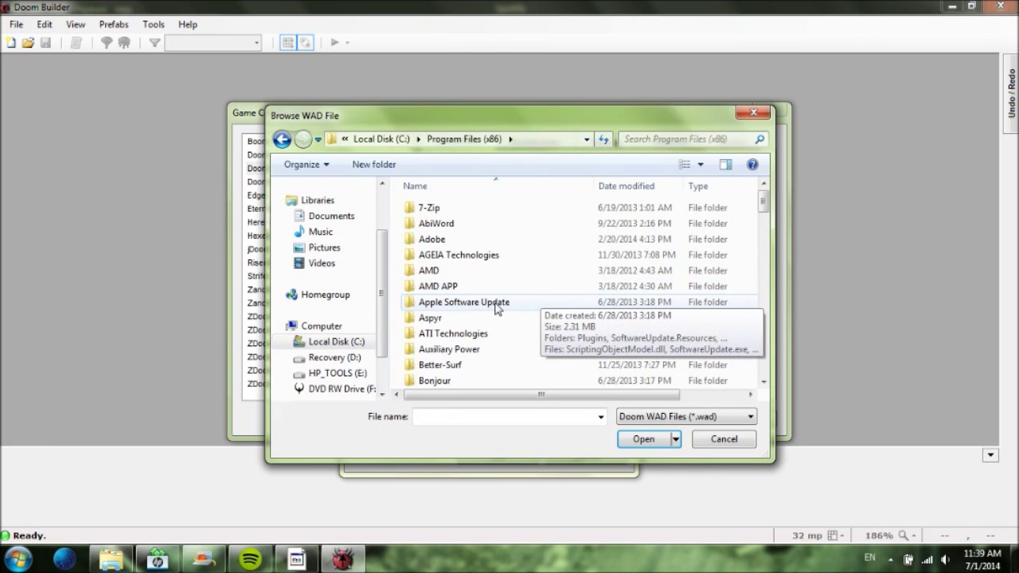
scroll(495, 309, down, 4)
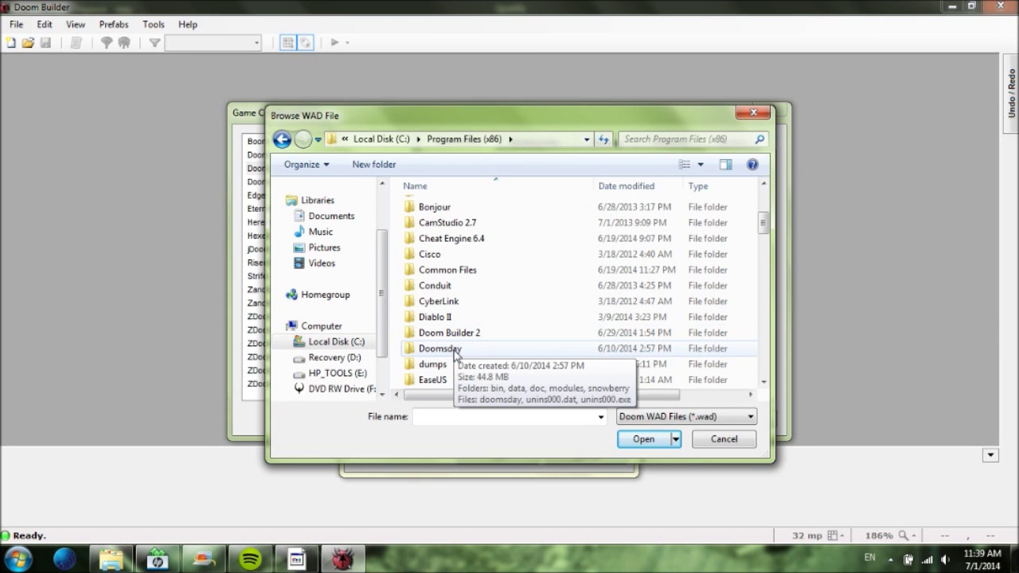
scroll(538, 342, down, 10)
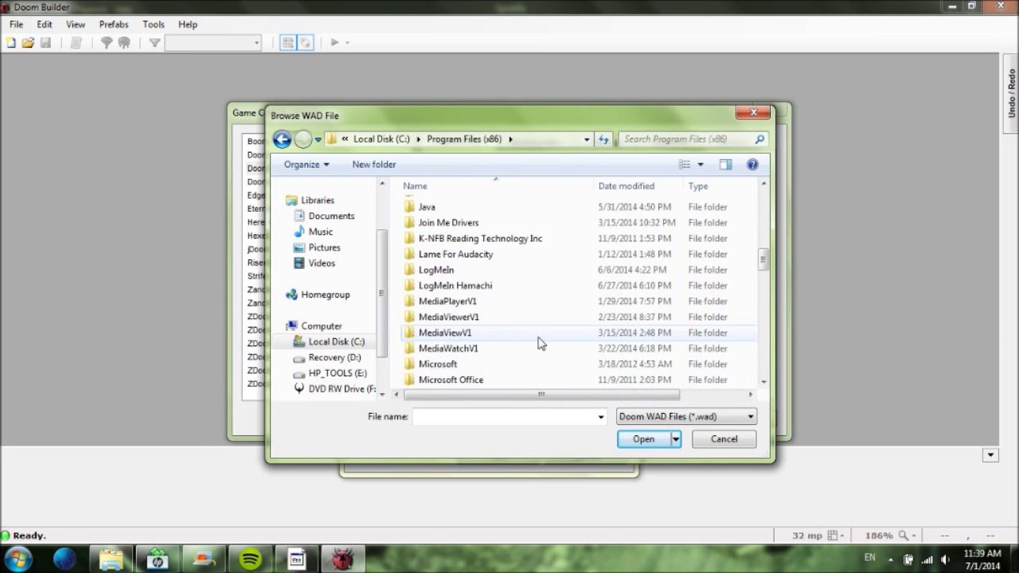
scroll(538, 343, down, 15)
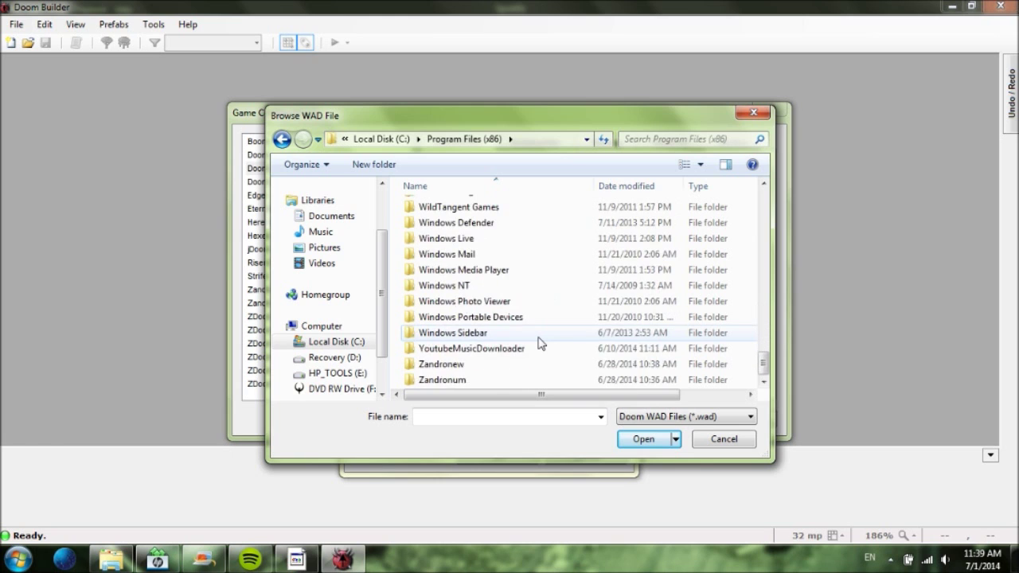
scroll(538, 342, up, 7)
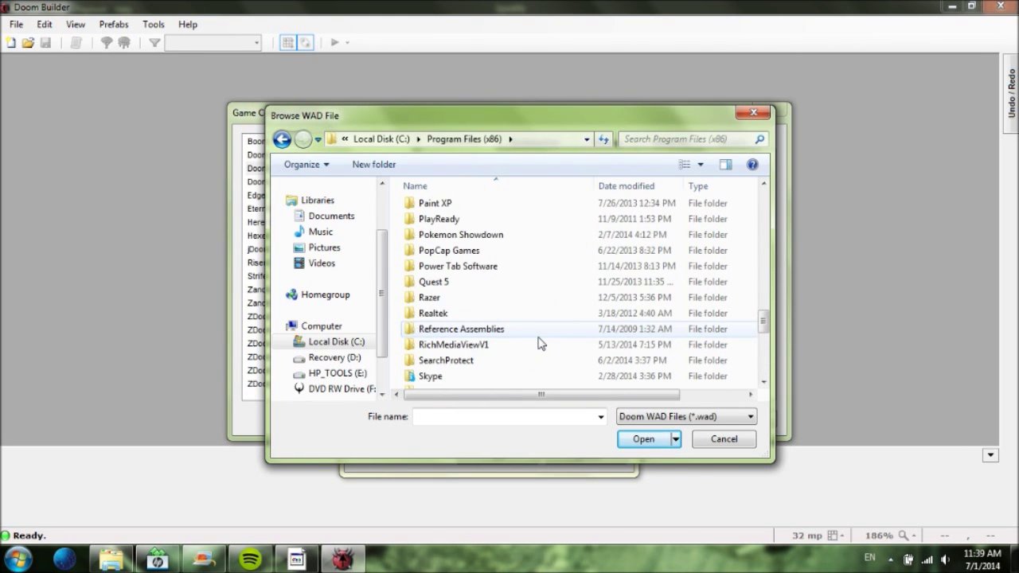
scroll(538, 342, down, 7)
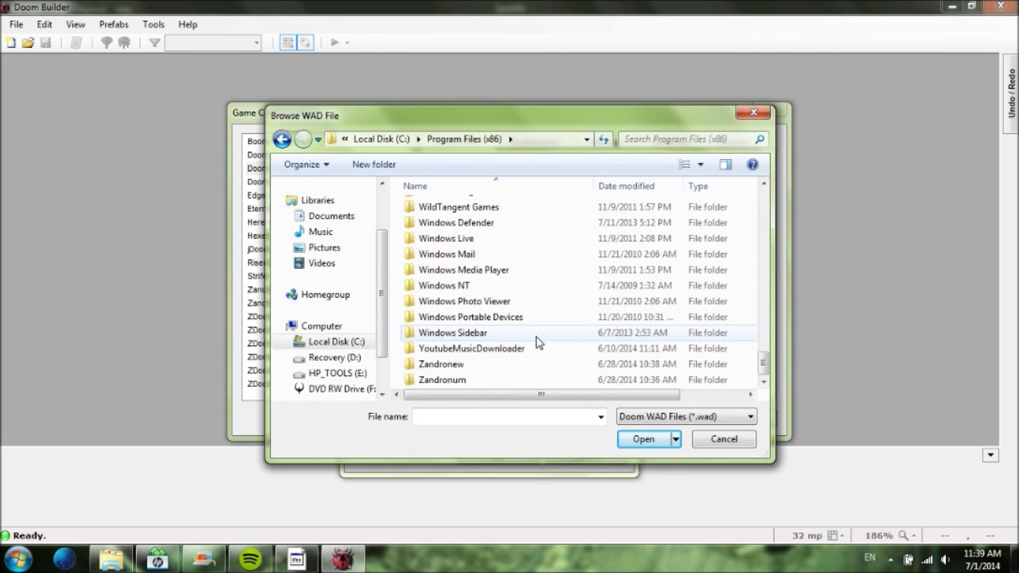
scroll(538, 342, up, 2)
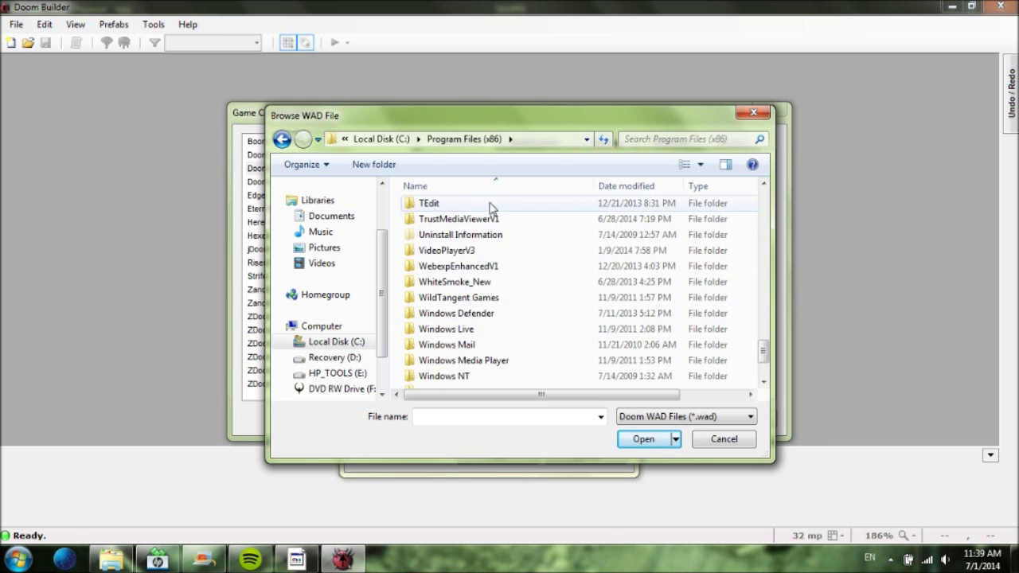
click(281, 139)
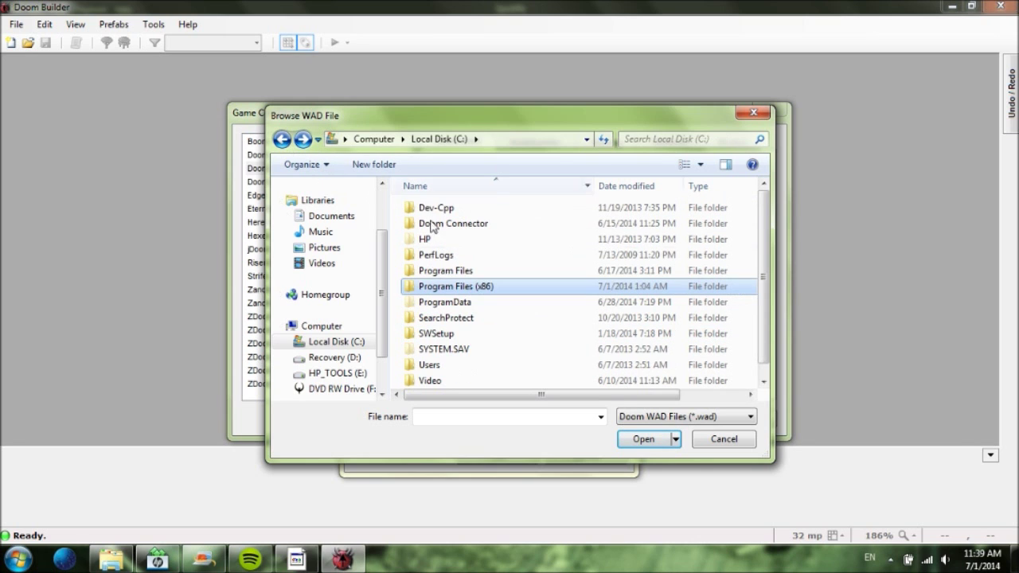
double_click(434, 271)
scroll(523, 291, down, 1)
scroll(523, 293, up, 1)
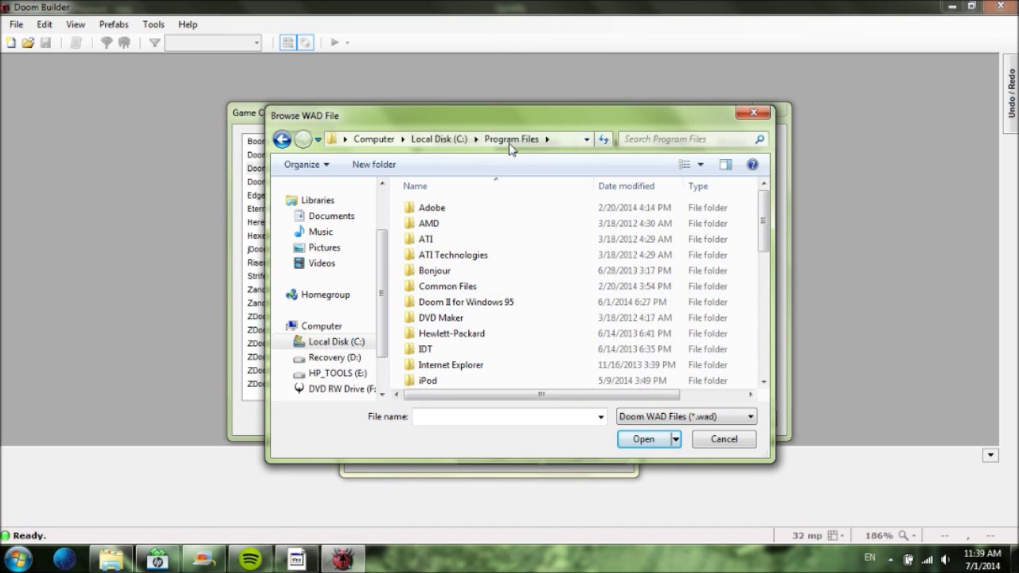
click(281, 140)
double_click(496, 261)
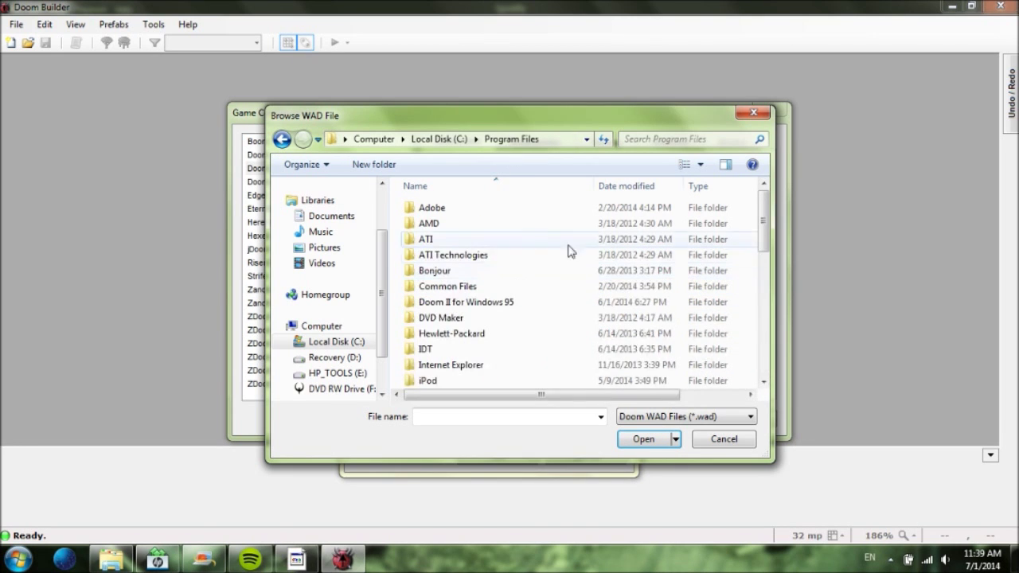
double_click(501, 303)
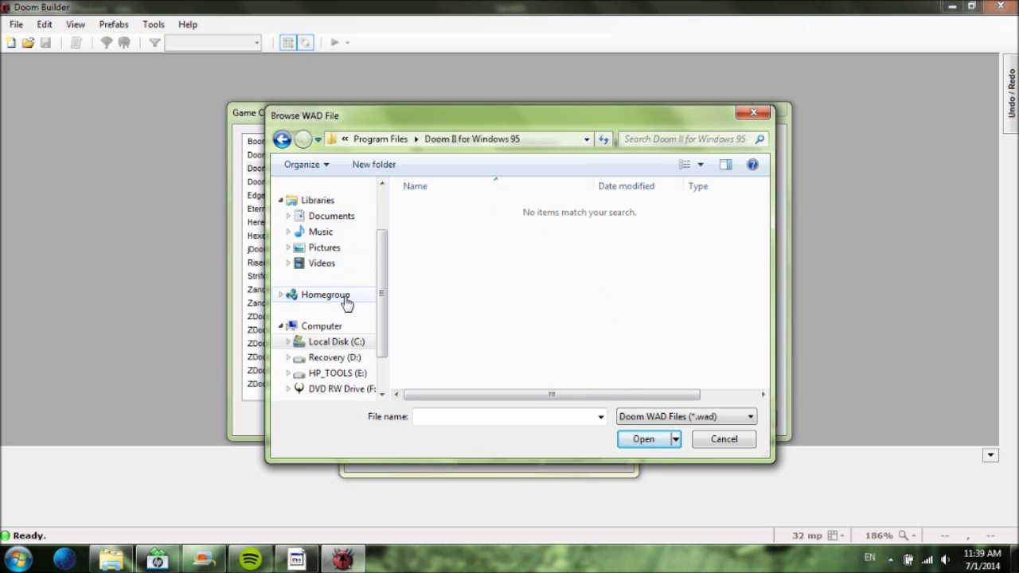
Step: Choose doom2.wad from the Desktop's Doom\zdoom-2.7.1 folder as the WAD resource
drag(380, 295, 364, 211)
click(355, 208)
drag(754, 213, 741, 293)
double_click(418, 257)
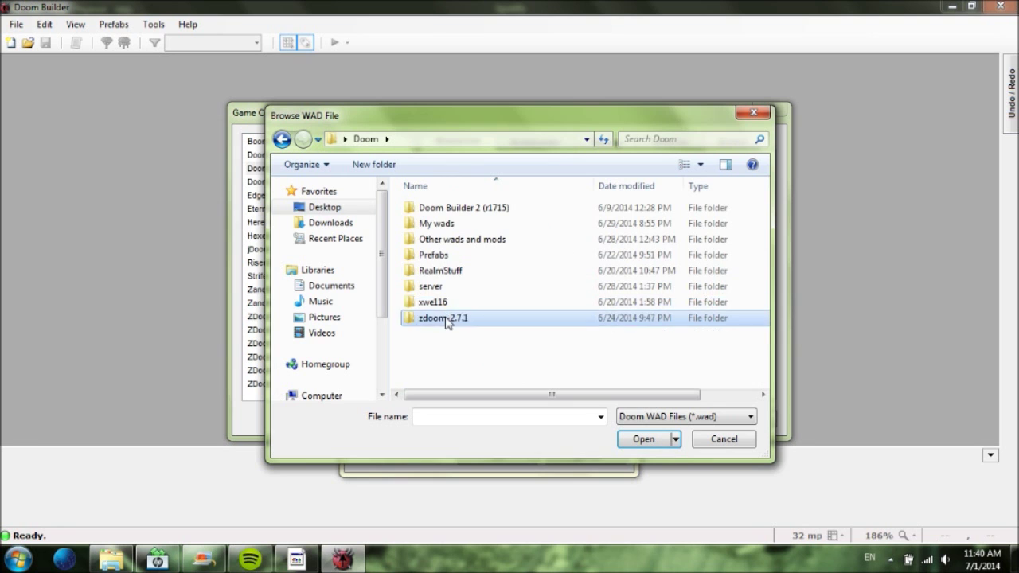
double_click(444, 319)
click(450, 257)
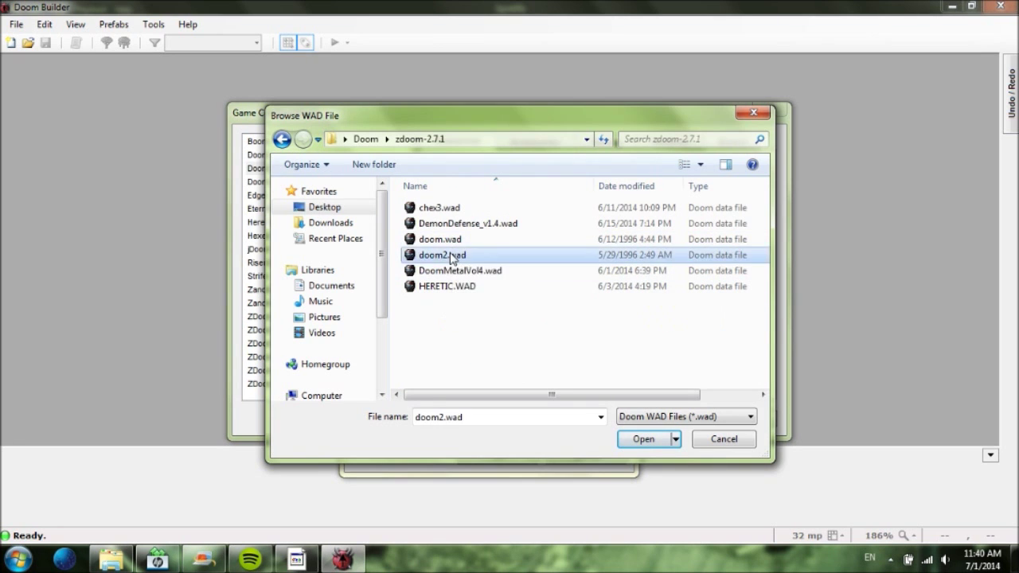
double_click(451, 256)
drag(403, 278, 379, 280)
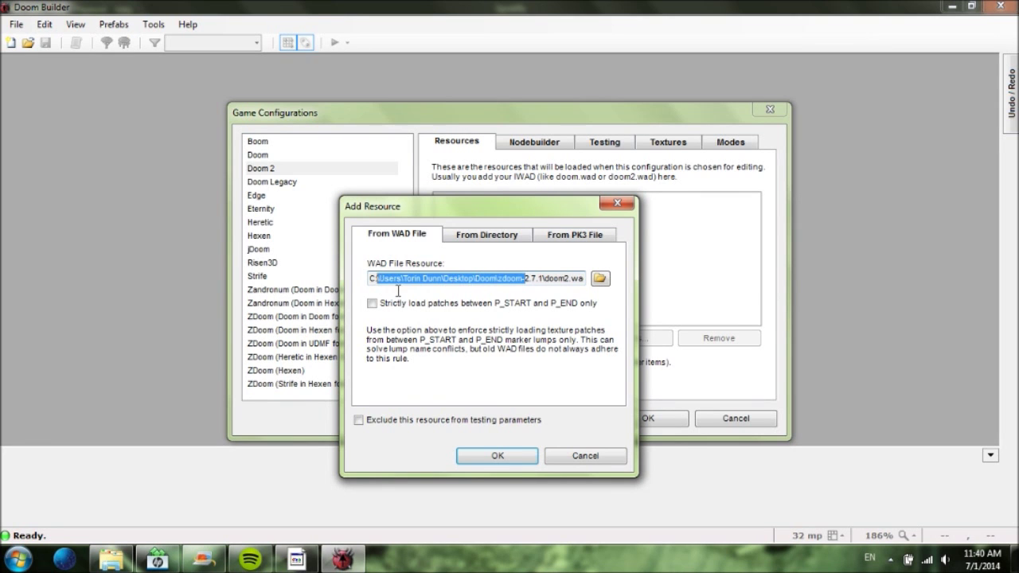
Step: Confirm doom2.wad as a Doom 2 resource, then view the Nodebuilder and Testing settings
click(480, 456)
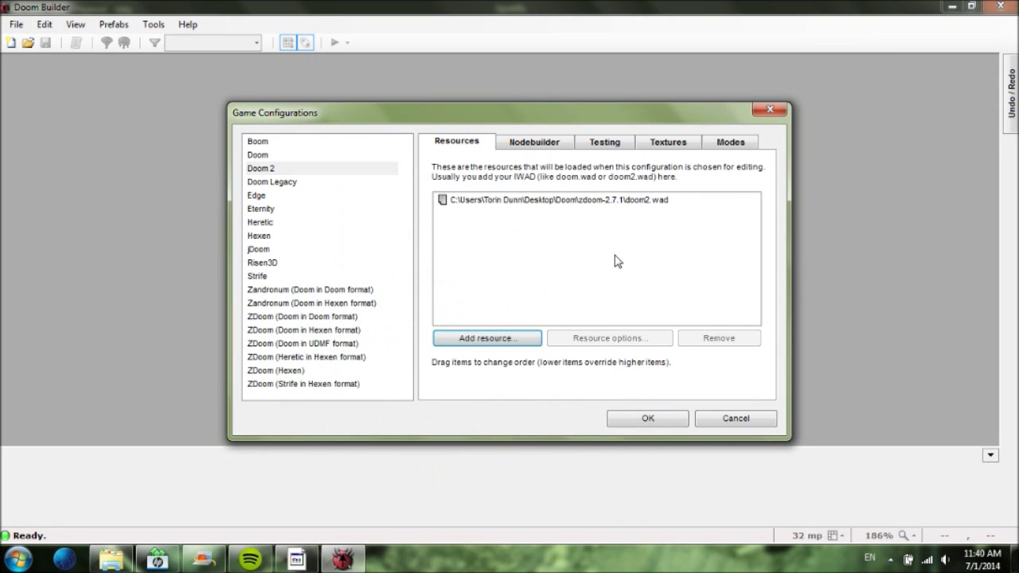
click(573, 142)
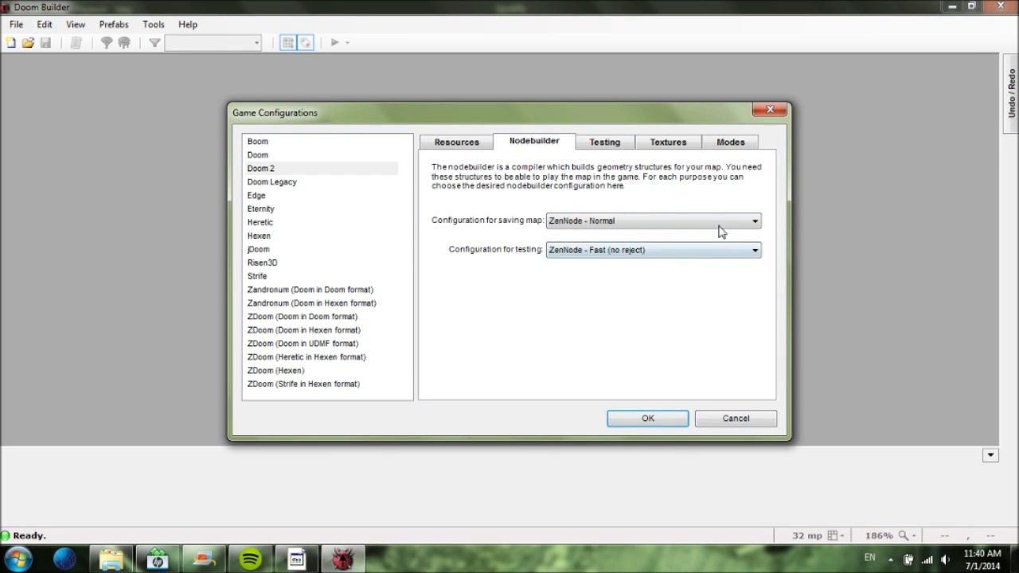
click(610, 146)
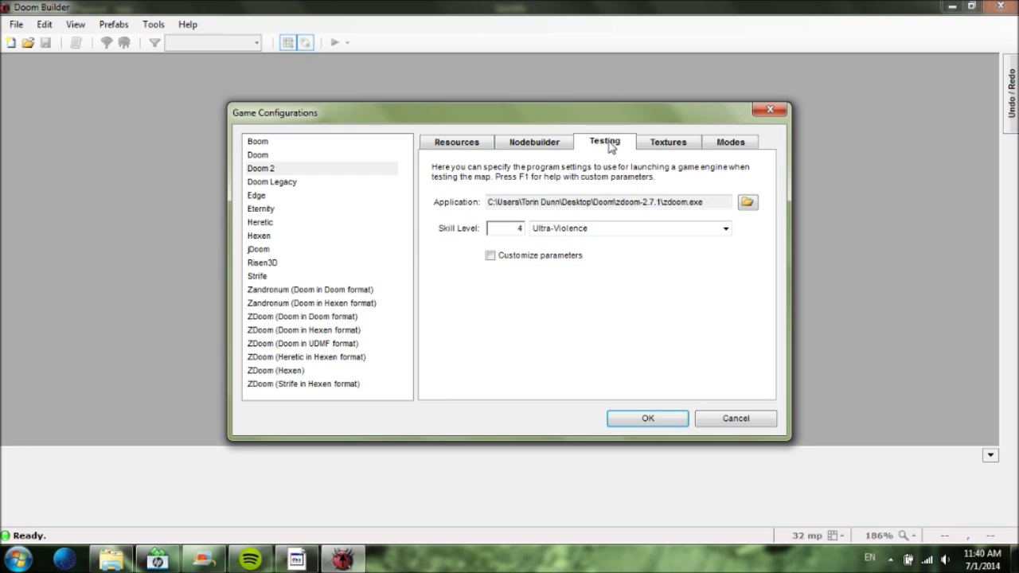
Step: Set zdoom.exe from zdoom-2.7.1 as the Doom 2 test program
drag(661, 201, 707, 205)
click(707, 204)
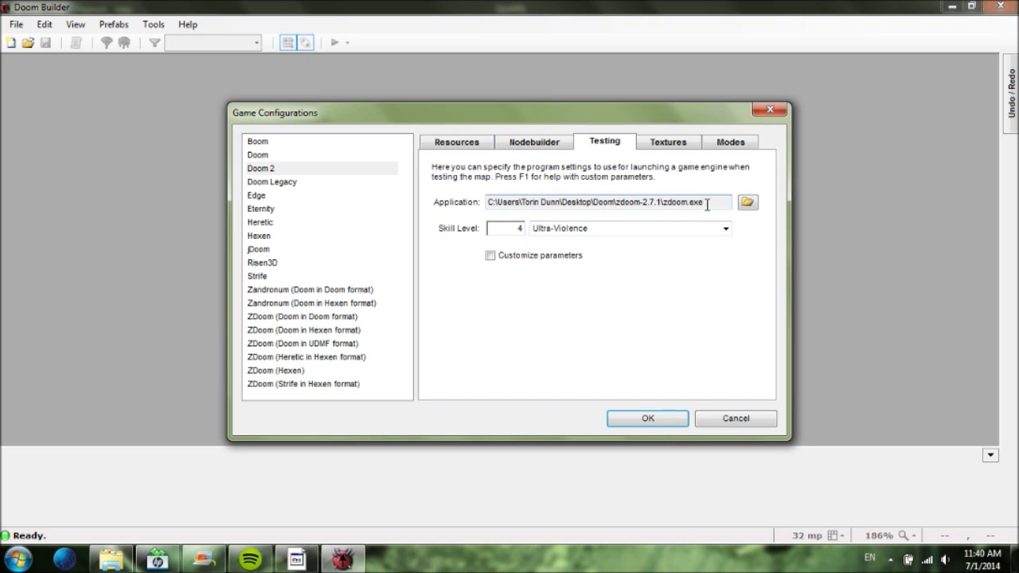
drag(707, 205, 662, 203)
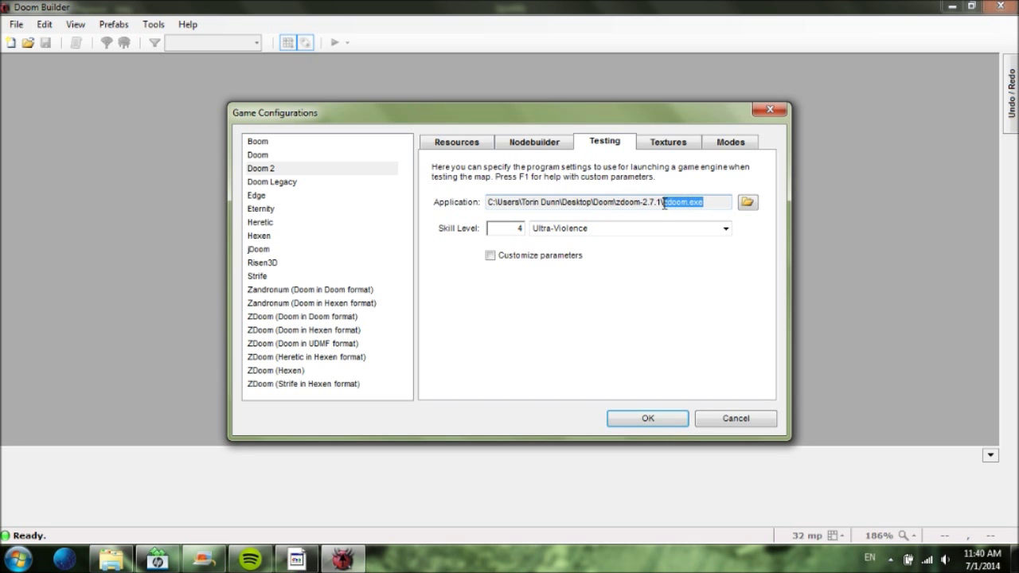
click(709, 205)
click(747, 203)
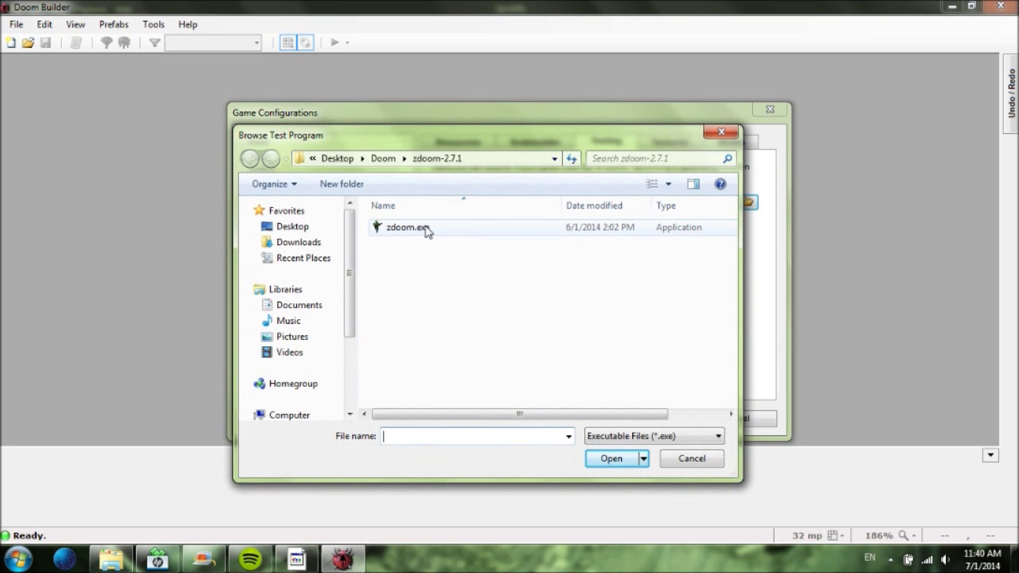
double_click(426, 230)
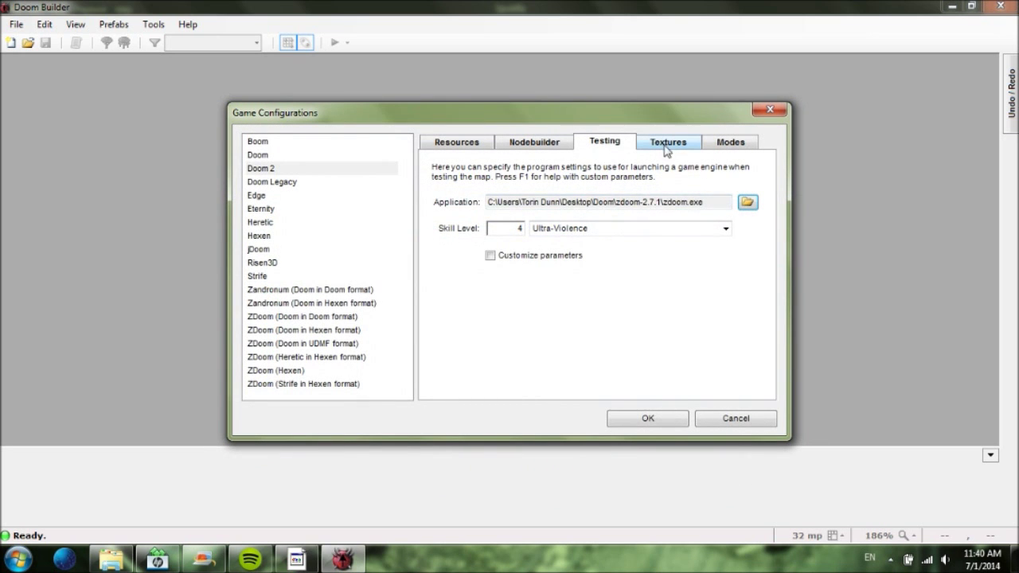
Step: Review the Textures and Modes settings, then save and close Game Configurations
click(667, 148)
click(720, 149)
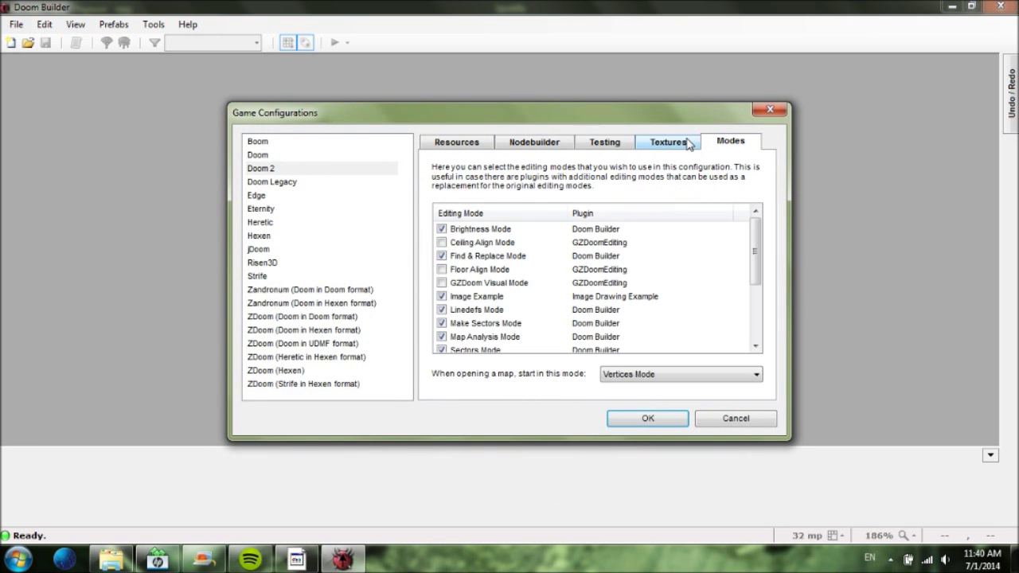
click(689, 144)
click(268, 172)
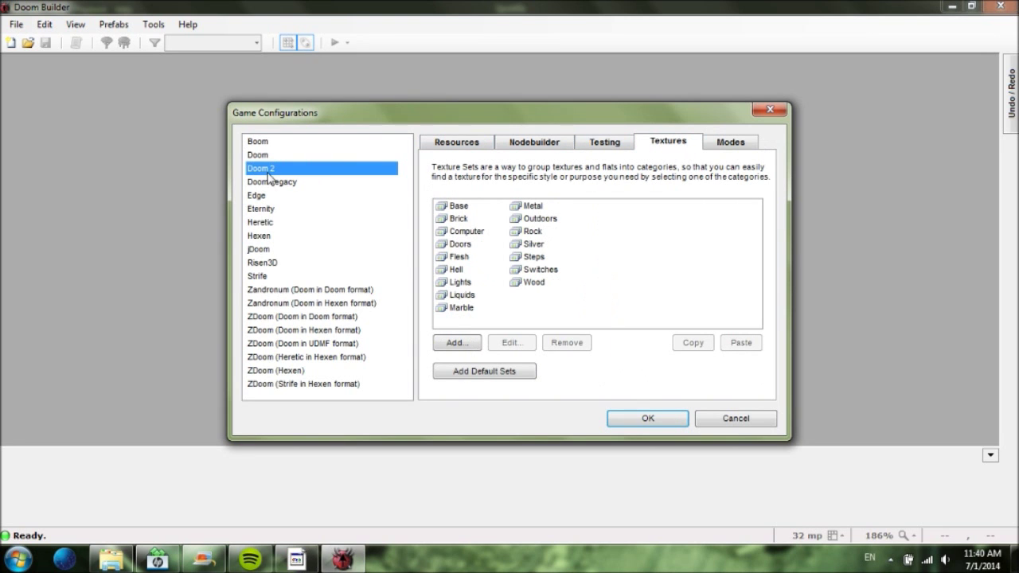
click(647, 419)
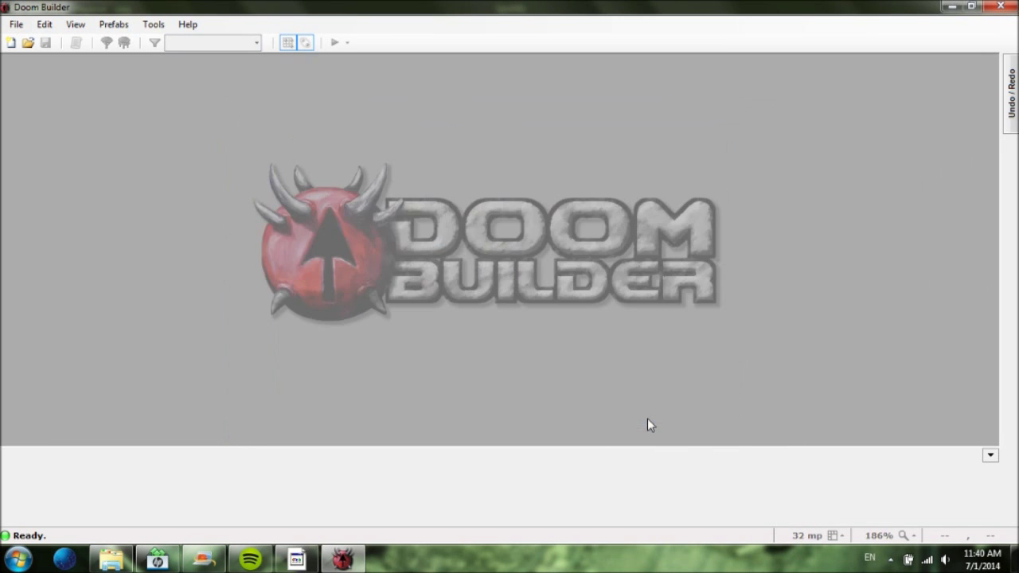
Step: Create a new map using the Doom 2 configuration with level name MAP01
click(16, 24)
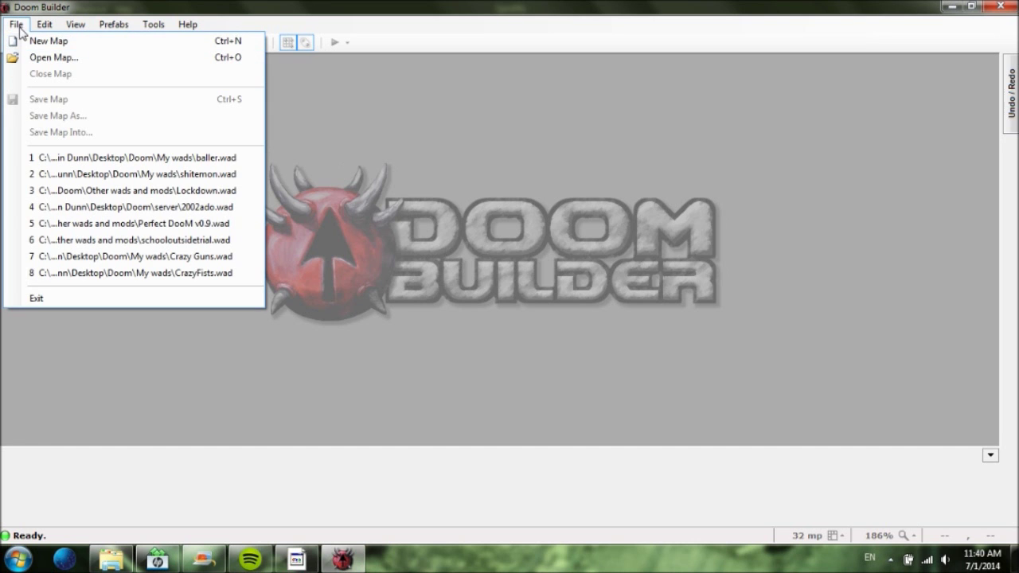
click(34, 42)
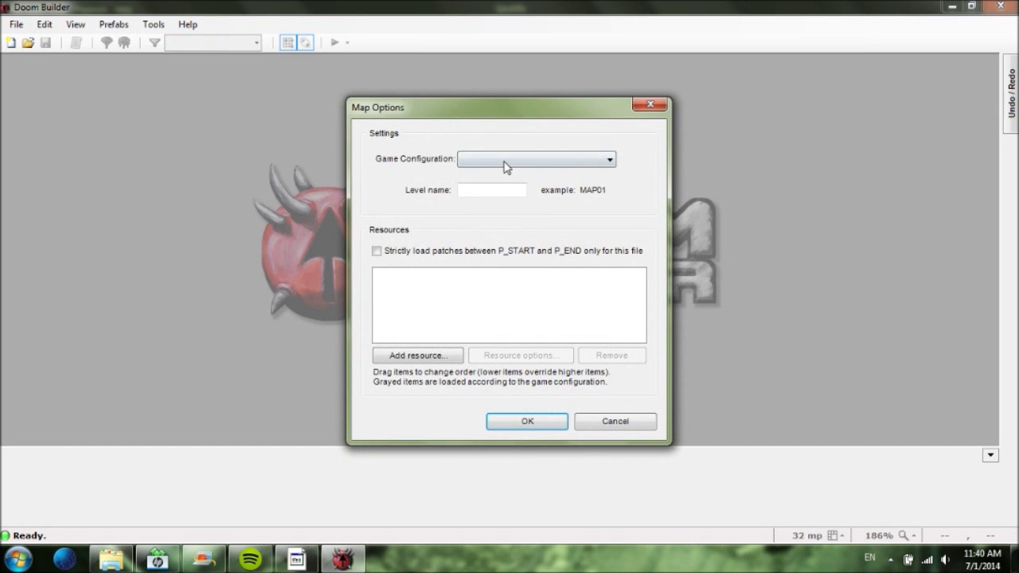
click(504, 164)
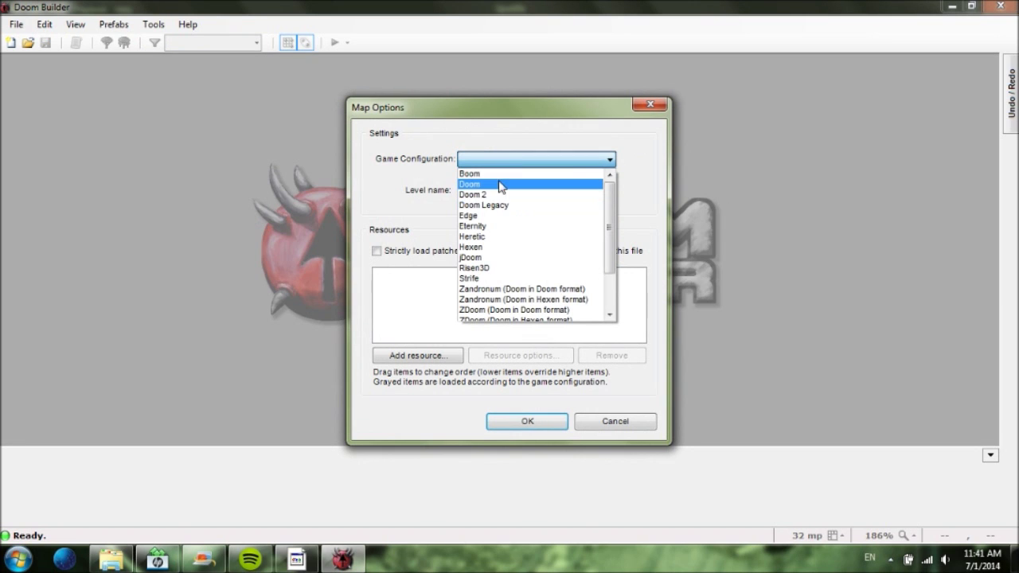
click(496, 195)
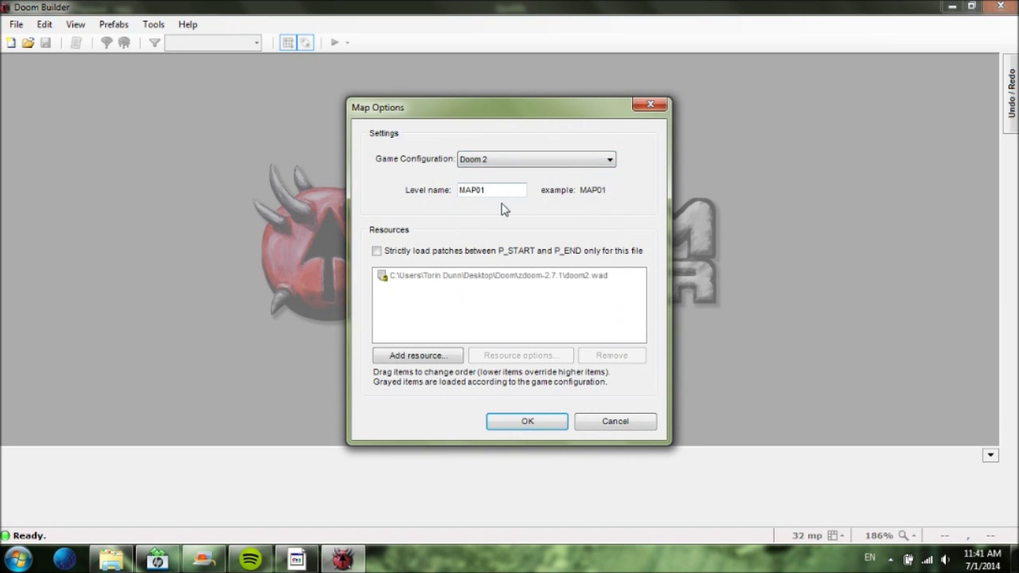
click(511, 191)
key(BackSpace)
key(BackSpace)
key(BackSpace)
key(BackSpace)
key(BackSpace)
key(ctrl+z)
text(MAP)
key(BackSpace)
key(BackSpace)
text(P)
click(555, 423)
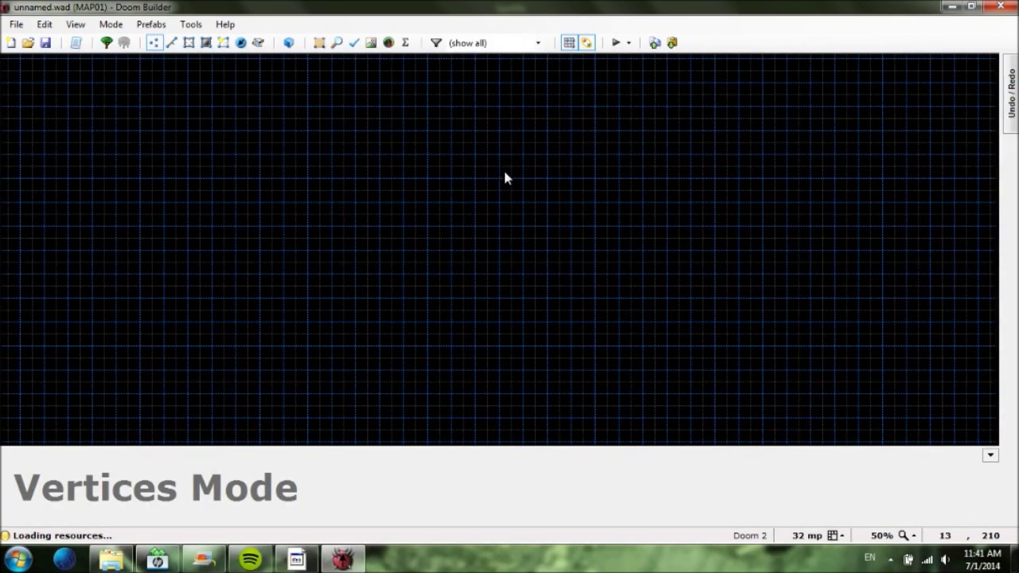
Step: Zoom the grid and try the Vertices, Sectors, Brightness, Make Sectors and Things modes, ending in Linedefs Mode
scroll(538, 279, up, 8)
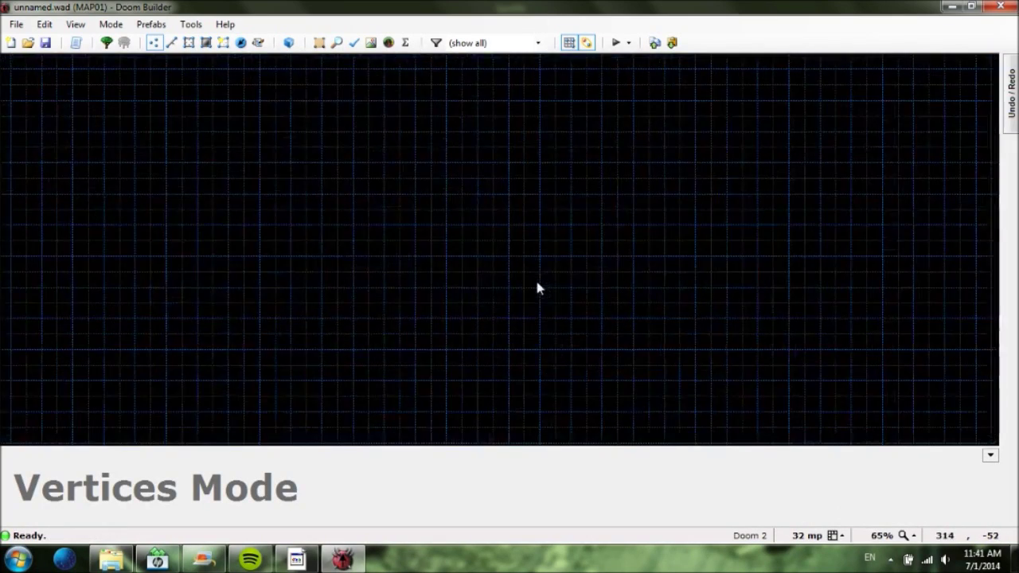
scroll(538, 289, up, 5)
scroll(537, 288, down, 7)
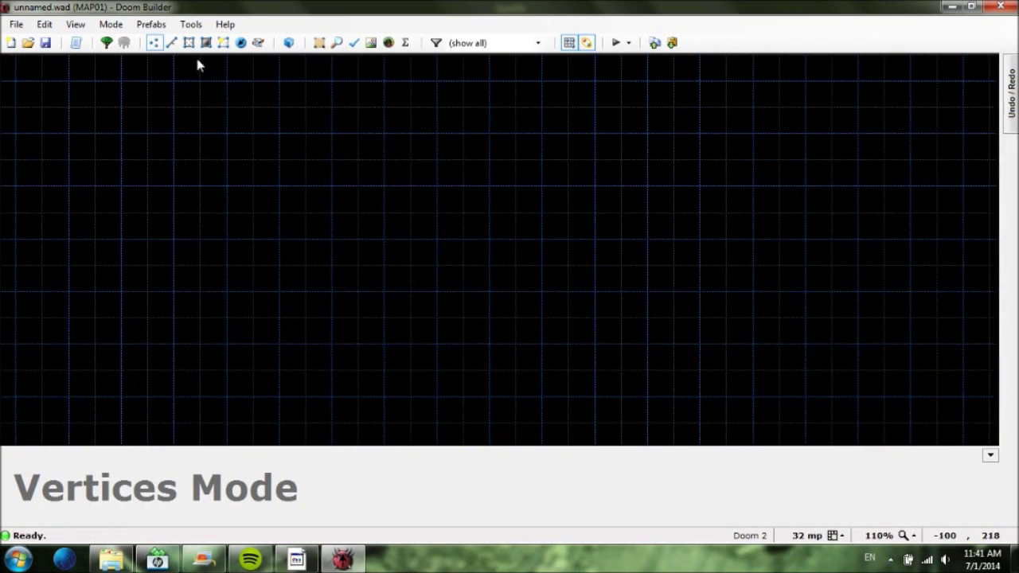
click(172, 43)
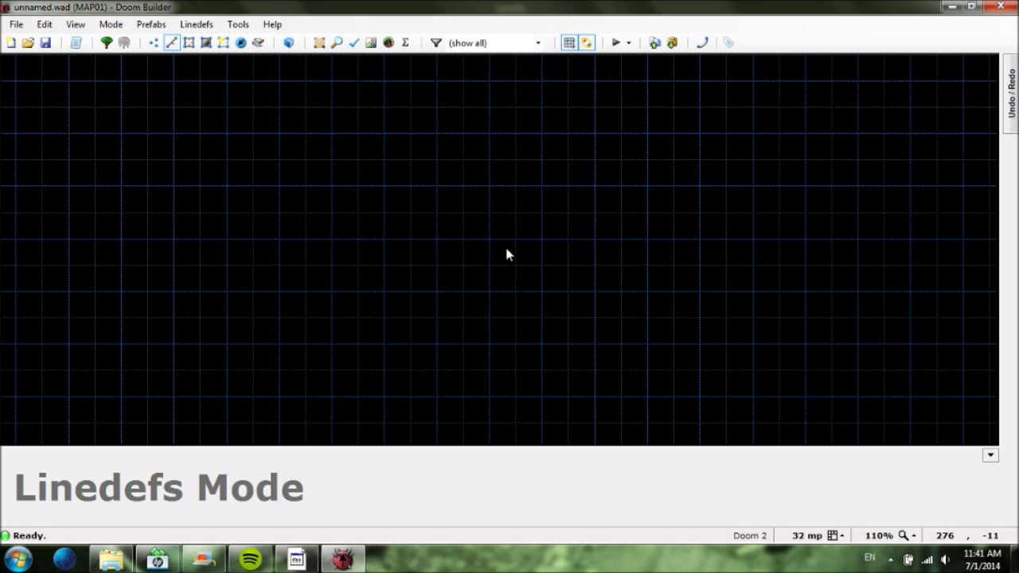
click(154, 43)
click(174, 44)
click(189, 44)
click(223, 43)
click(240, 44)
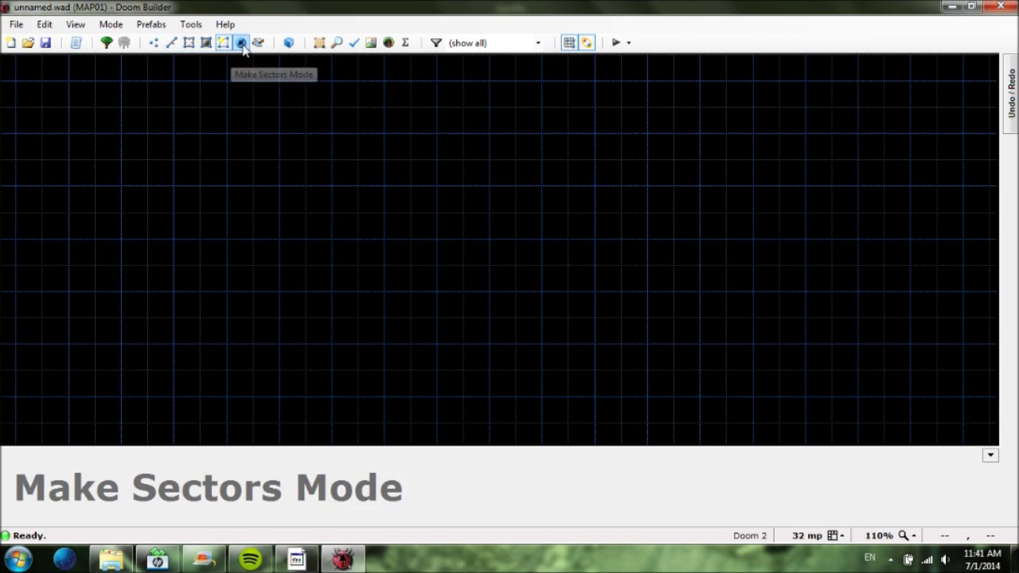
click(205, 46)
click(171, 44)
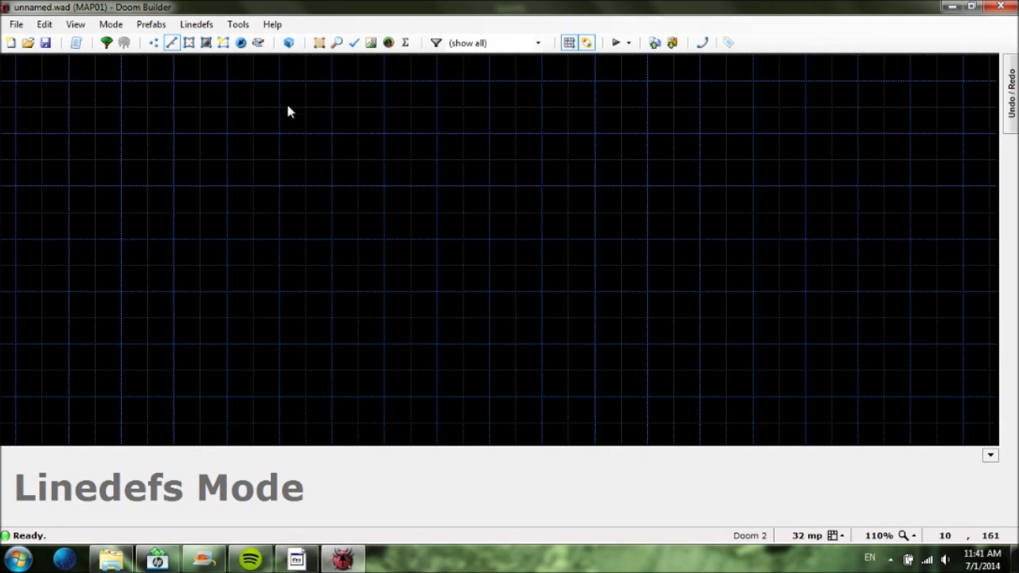
Step: Draw the four corners of a 384 by 320 room, close it, and centre it in view
key(Insert)
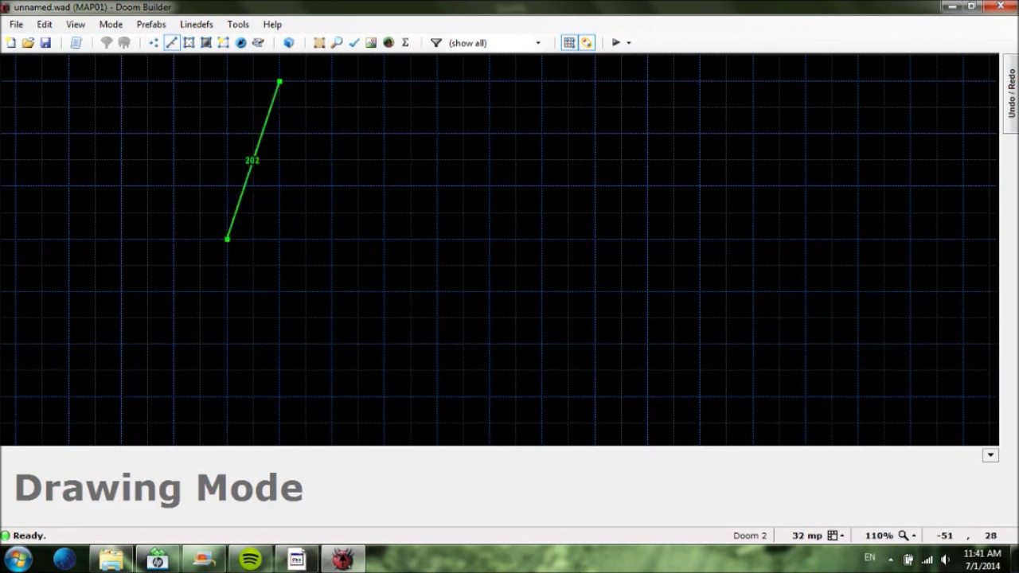
key(Up)
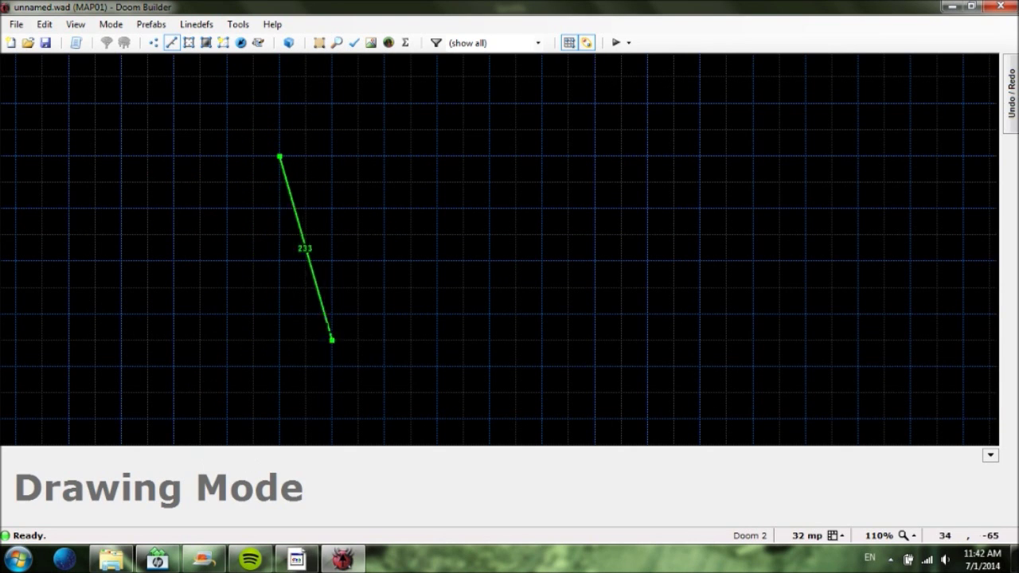
key(Down)
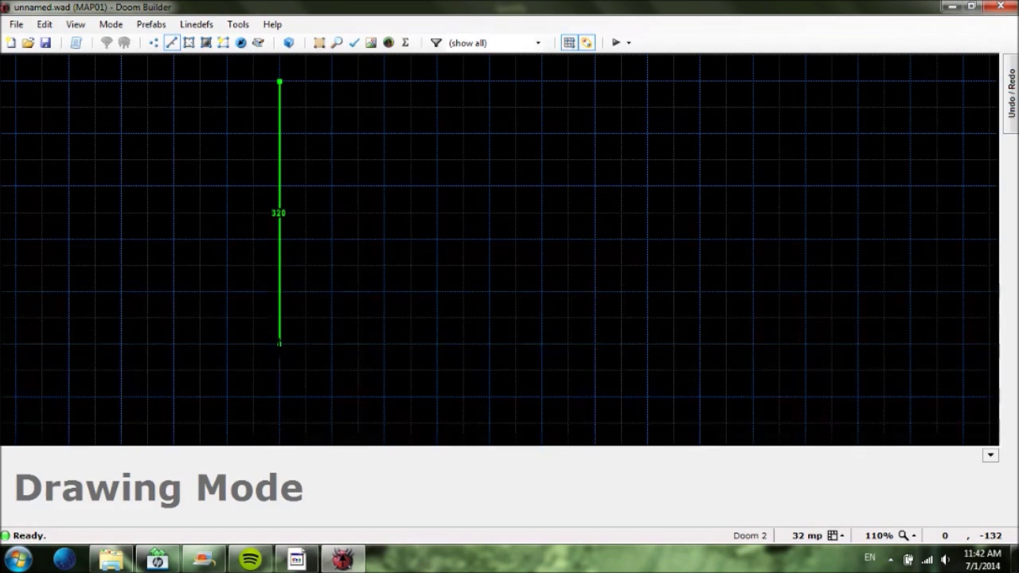
click(279, 344)
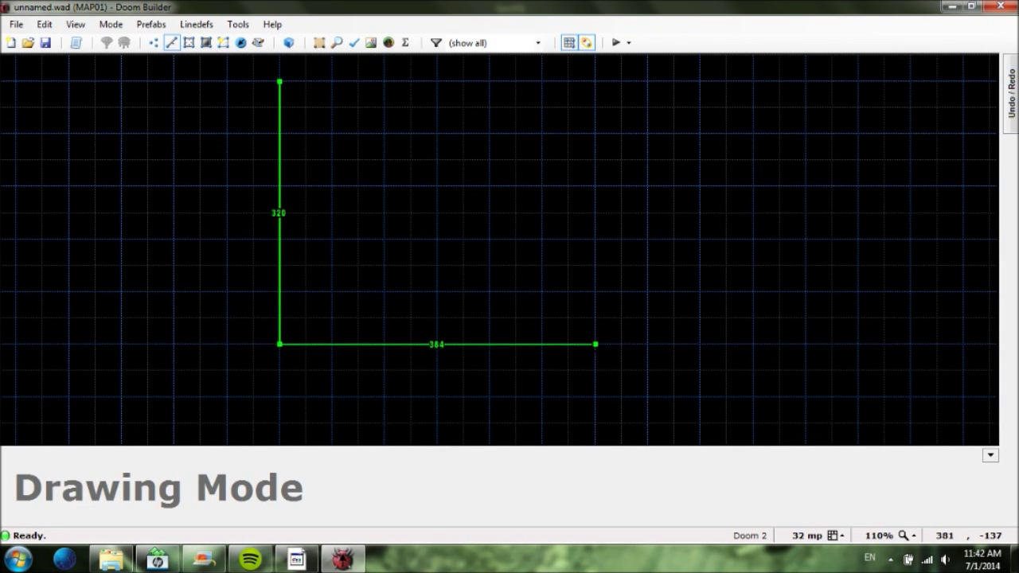
click(594, 343)
click(595, 81)
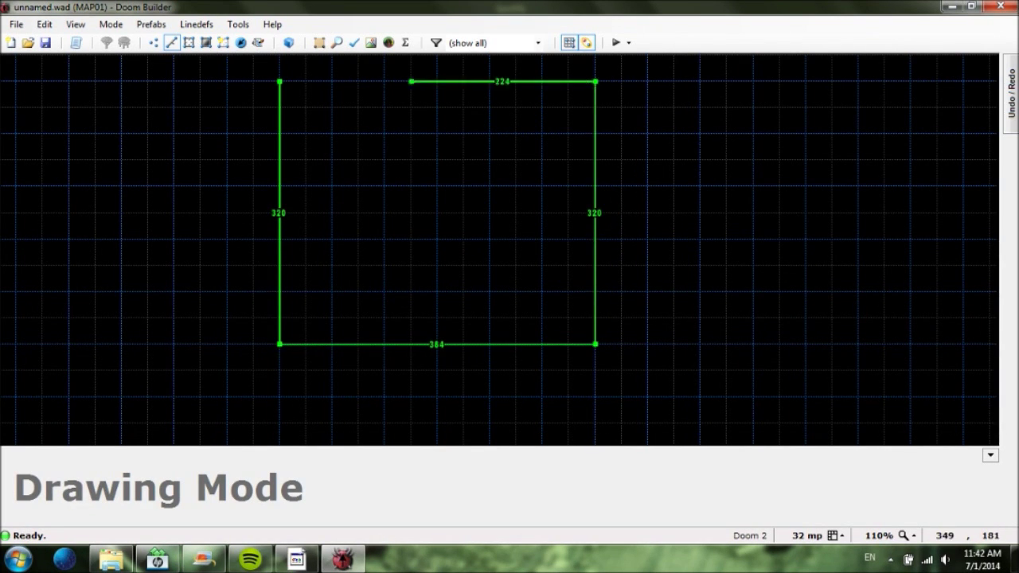
click(285, 80)
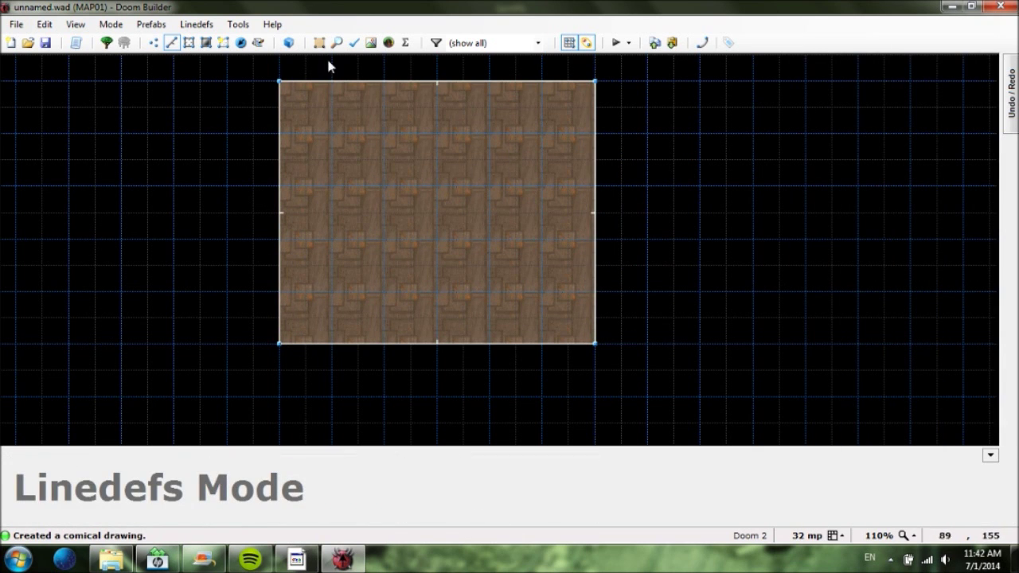
scroll(762, 405, up, 1)
scroll(762, 406, down, 1)
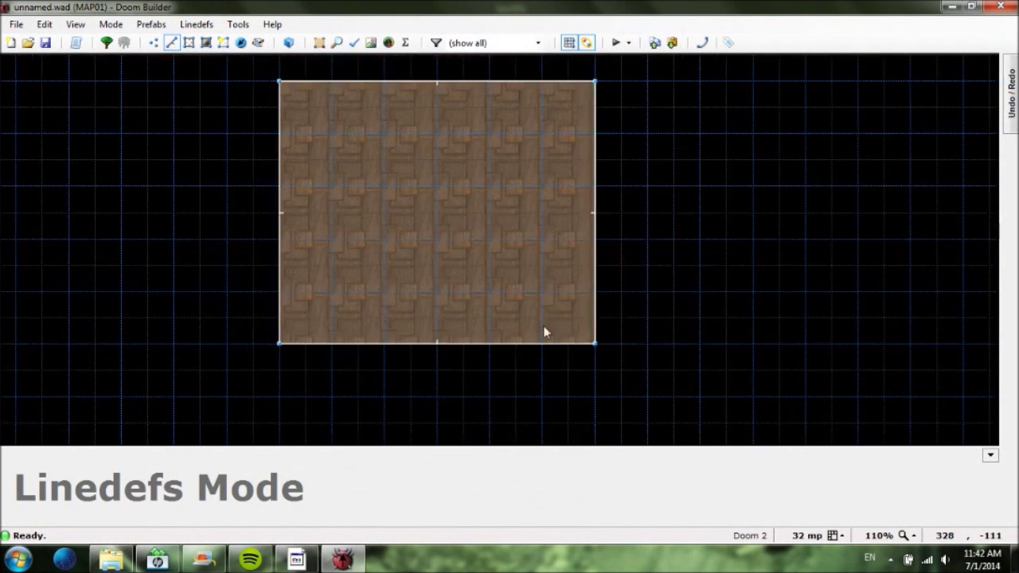
key(Home)
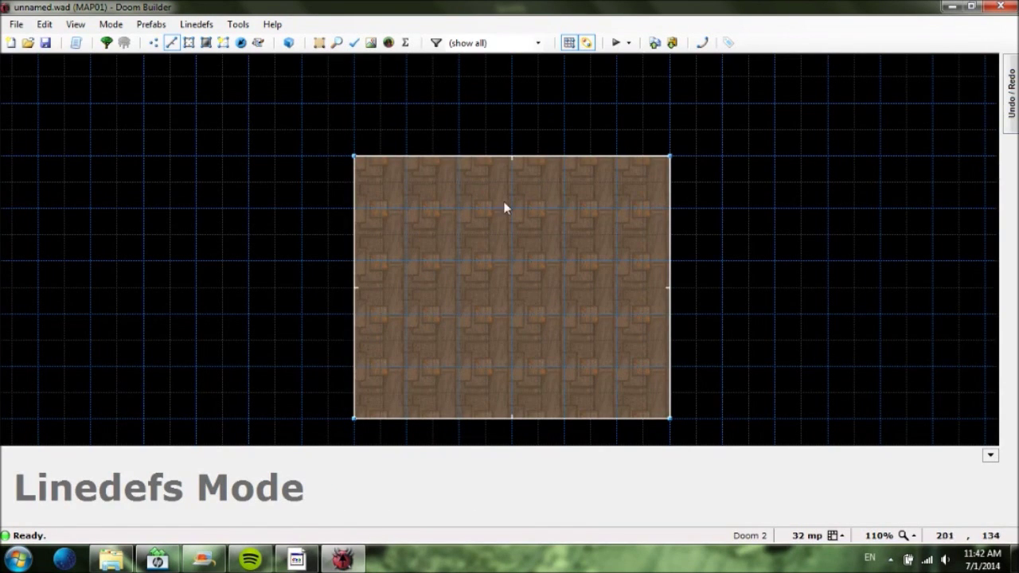
Step: Add a Player 1 start inside the room with facing angle 270
click(241, 45)
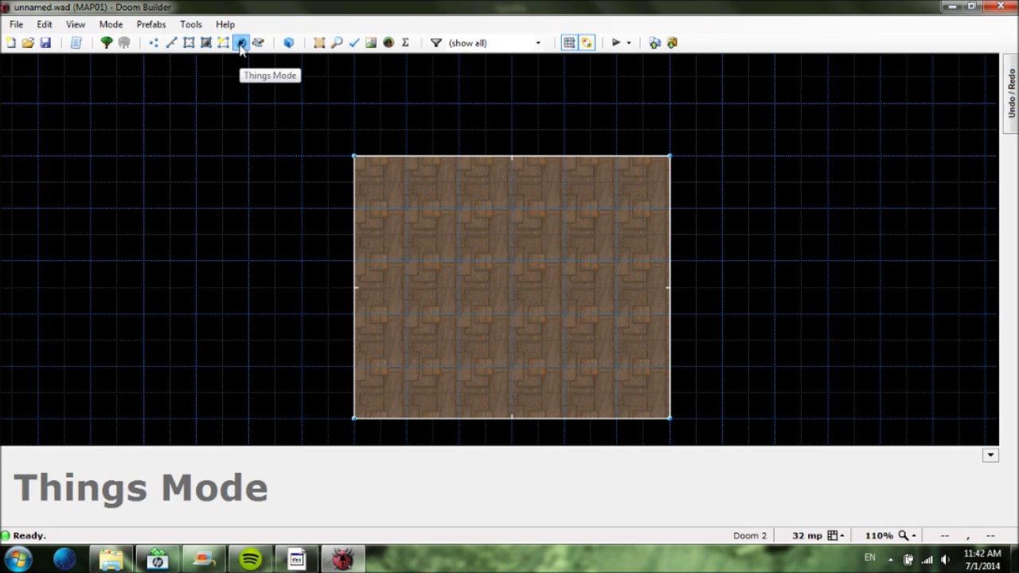
right_click(512, 188)
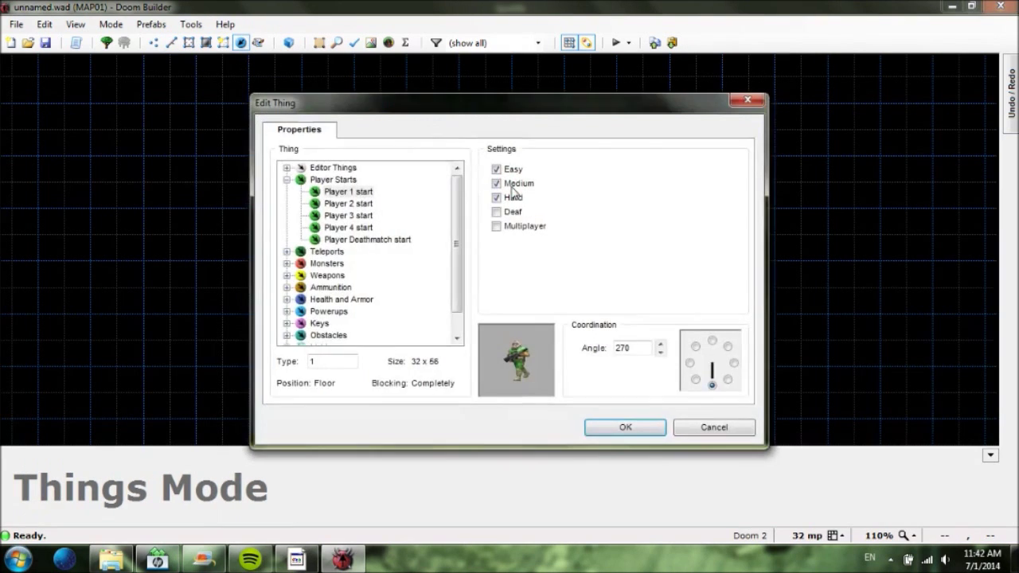
click(358, 193)
click(695, 379)
click(689, 363)
click(695, 348)
click(727, 347)
click(734, 363)
click(728, 380)
click(713, 387)
click(625, 428)
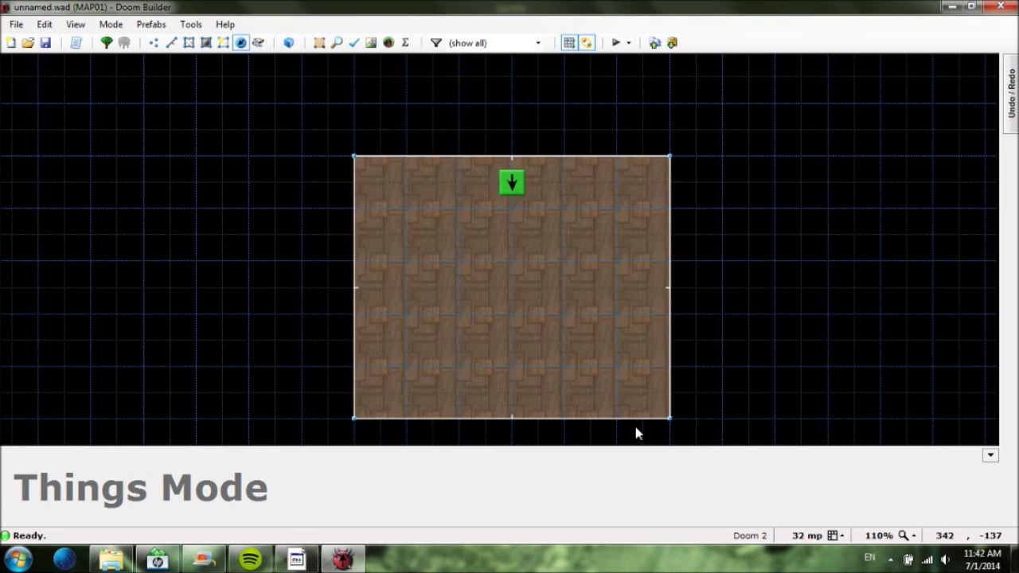
Step: Move the player start to the top centre of the room
drag(510, 187, 449, 198)
click(514, 193)
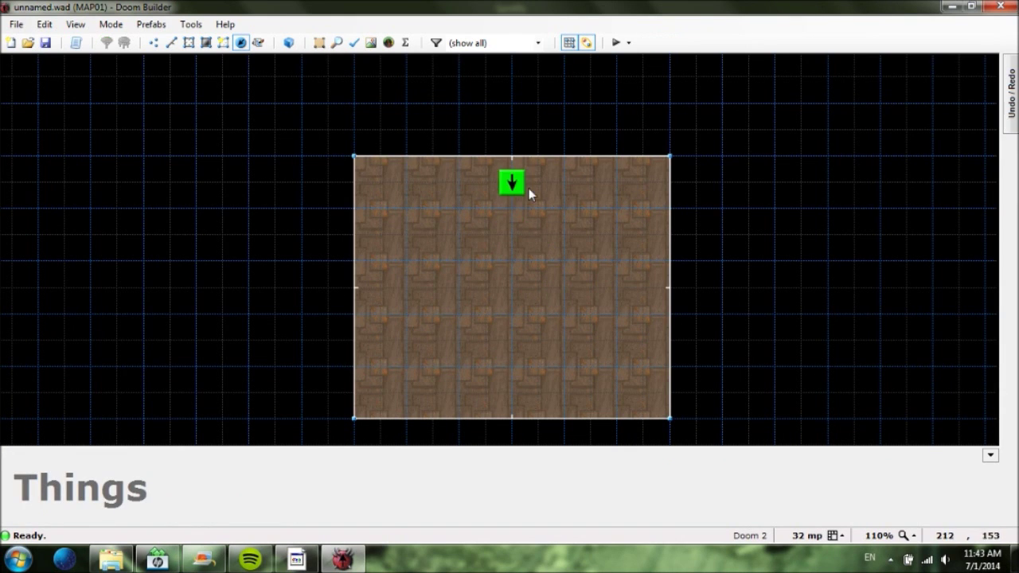
click(562, 242)
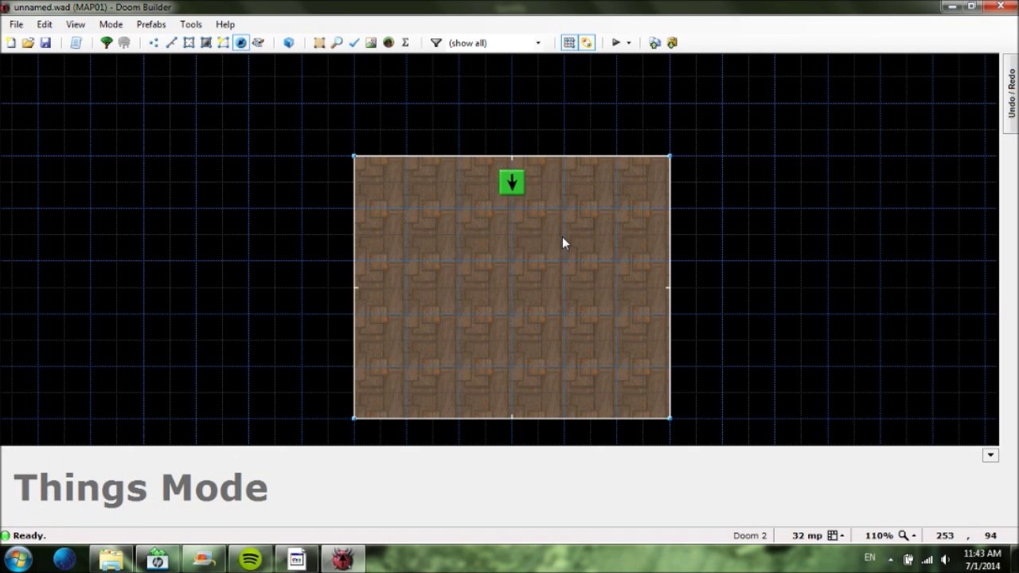
Step: Draw a closed 64 by 64 square just right of and below the room's centre
click(171, 45)
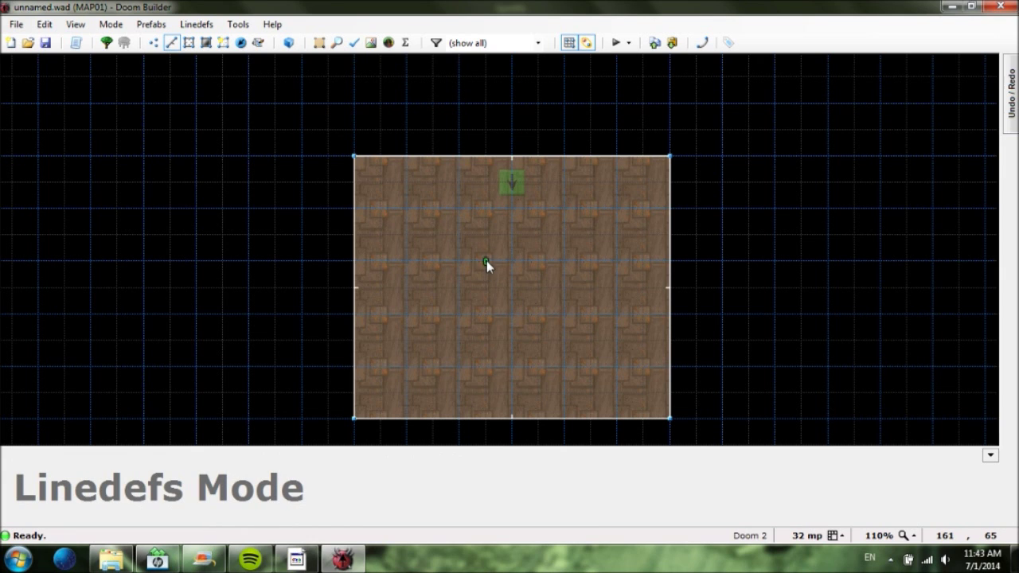
key(space)
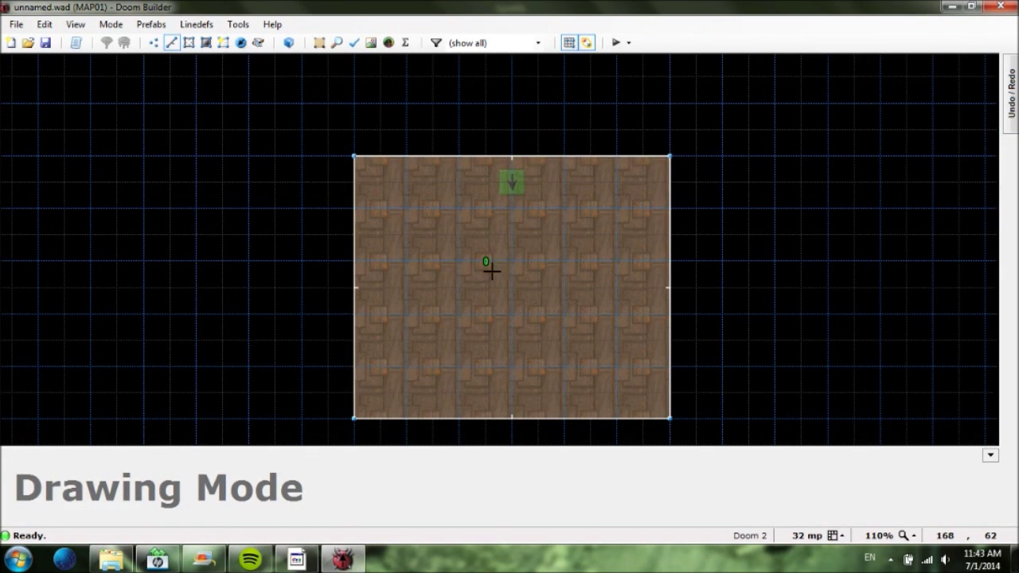
click(486, 314)
click(541, 315)
click(540, 259)
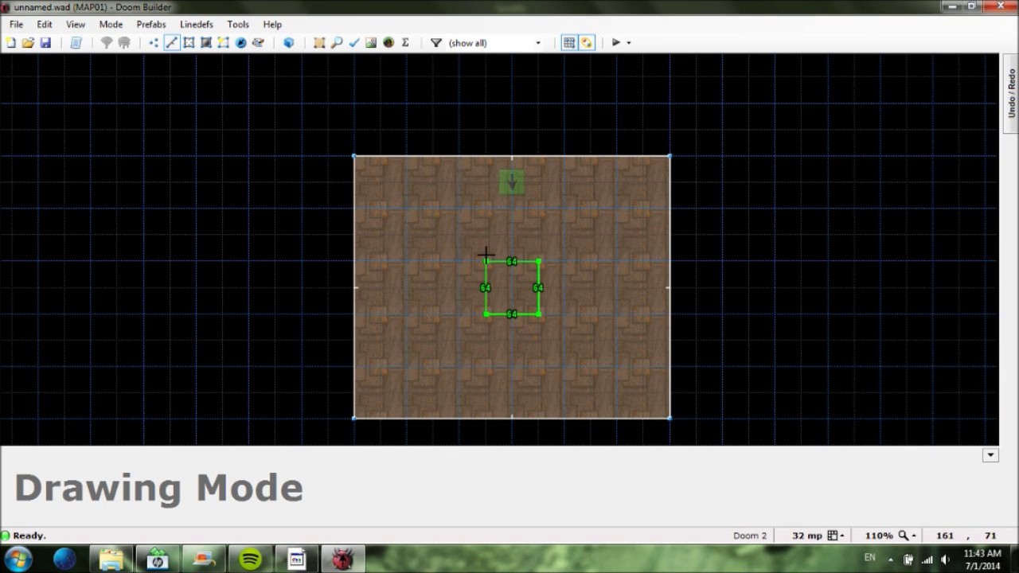
click(487, 261)
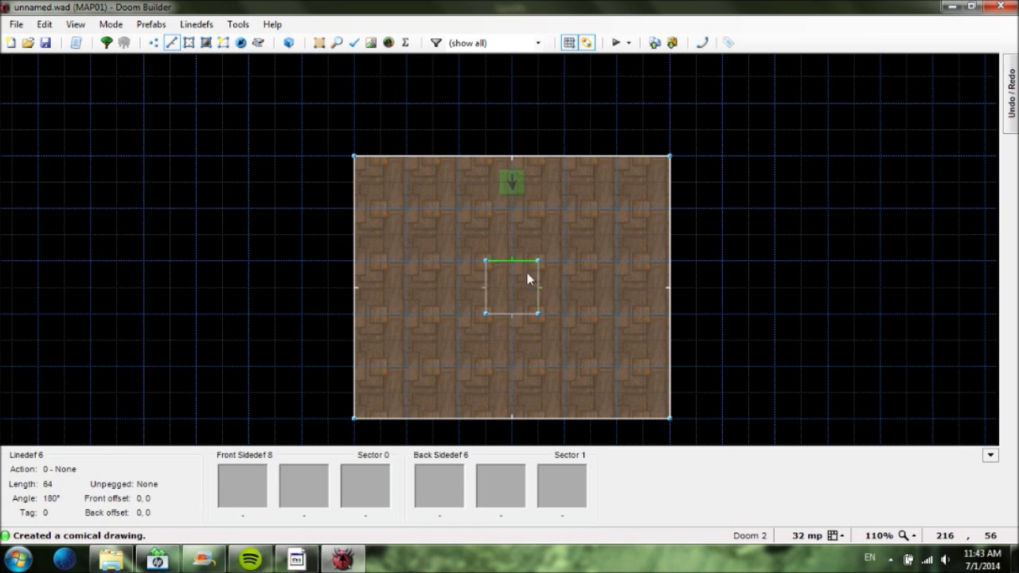
click(187, 46)
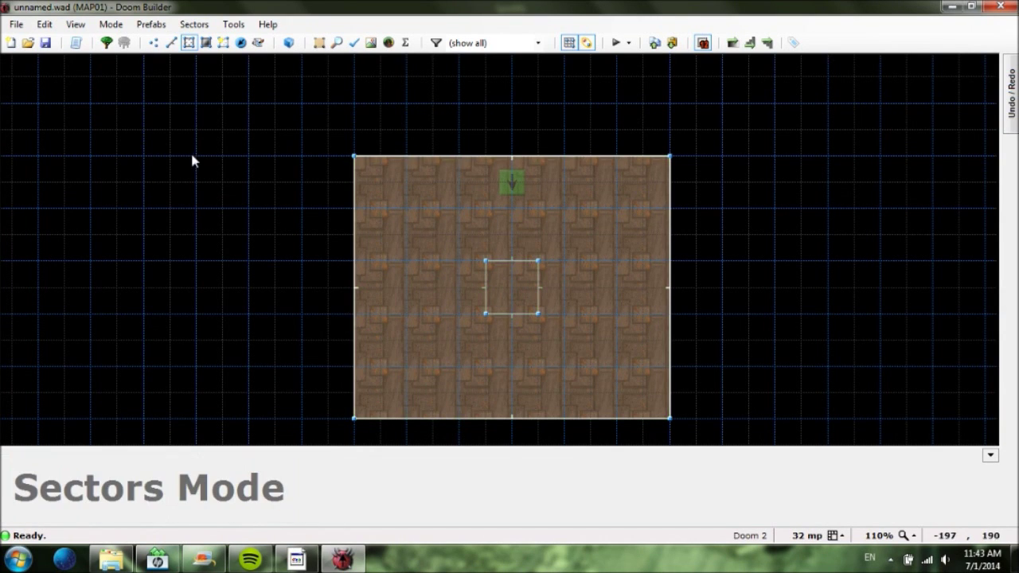
Step: Switch back to Linedefs Mode to get ready for the 3D view
click(173, 43)
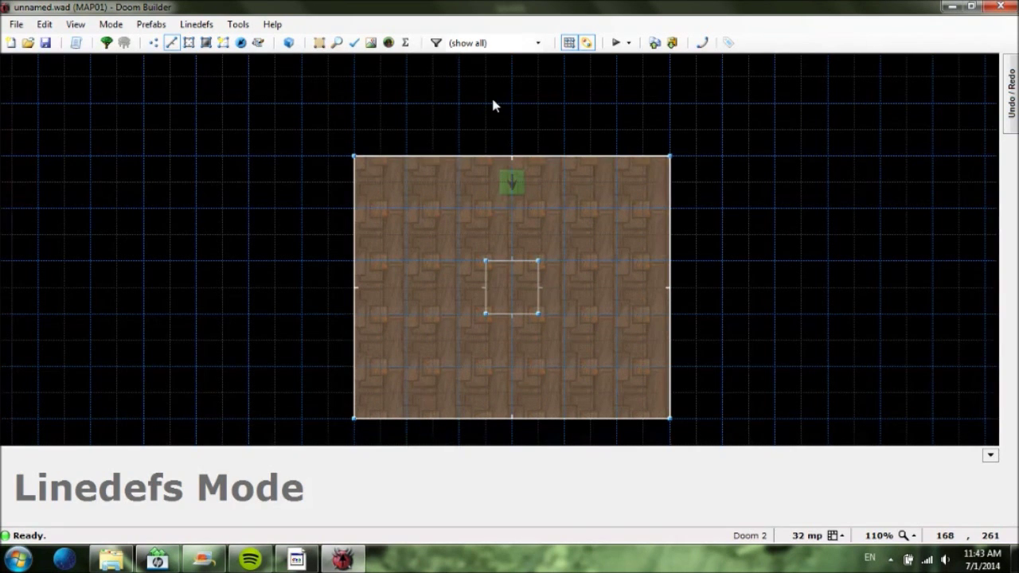
Step: Enter 3D Visual mode and move around the room toward the player start
key(w)
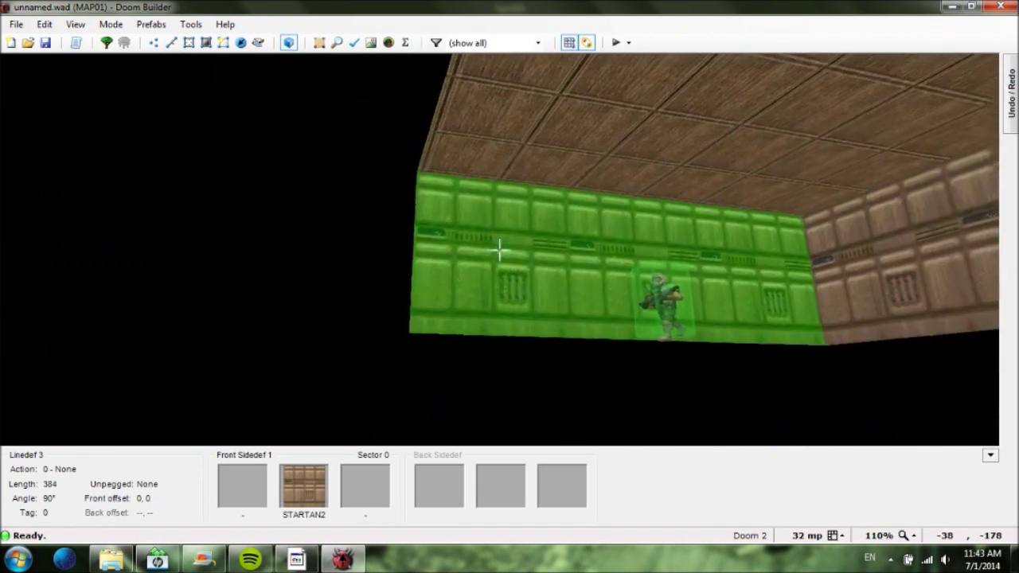
key(w)
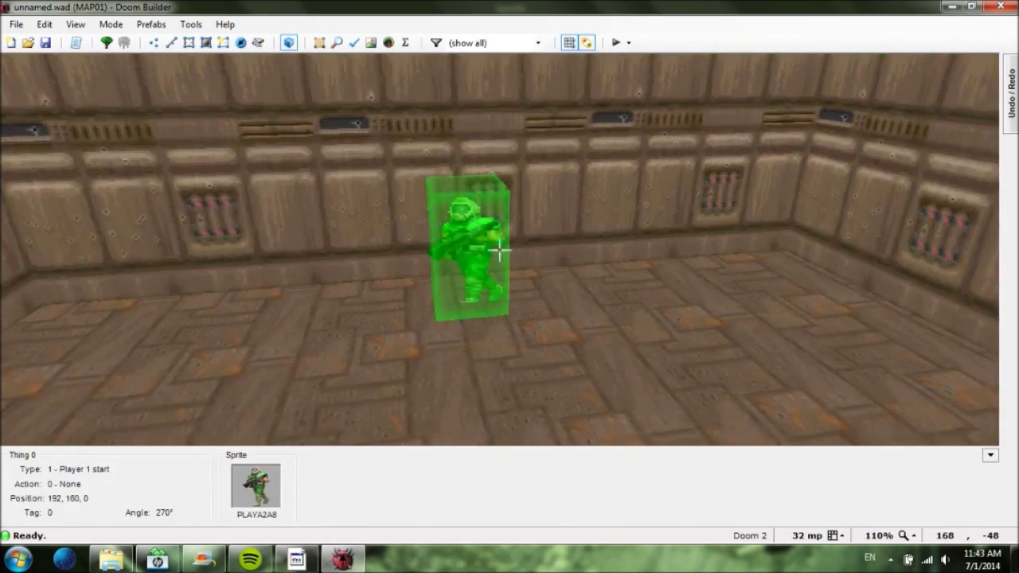
key(w)
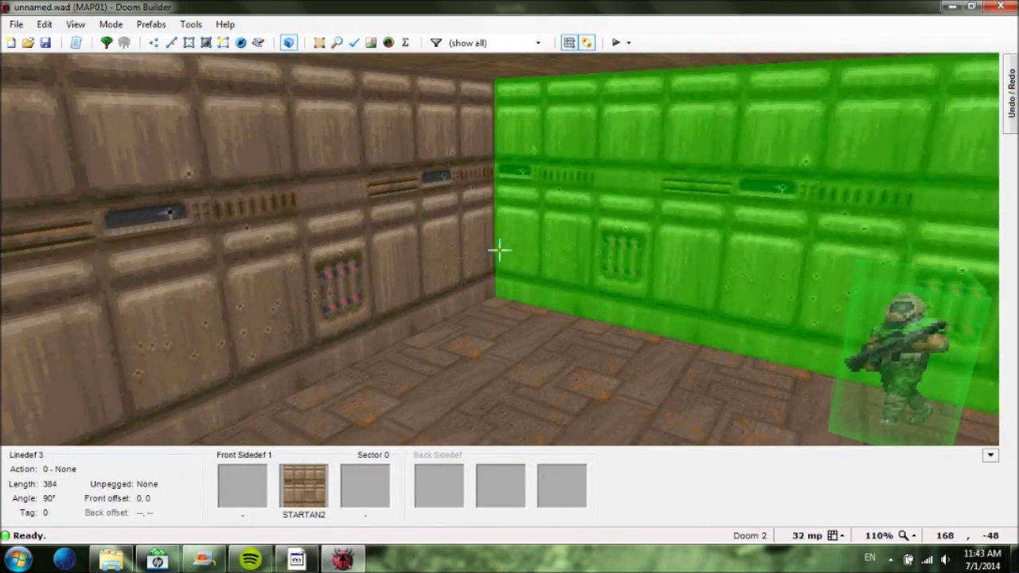
key(s)
key(w)
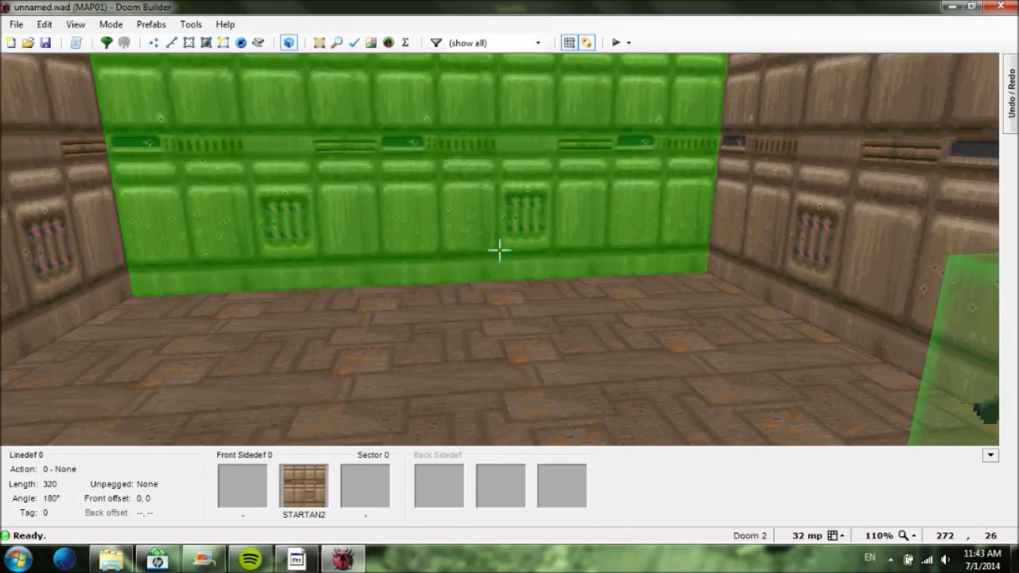
key(s)
key(w)
key(w)
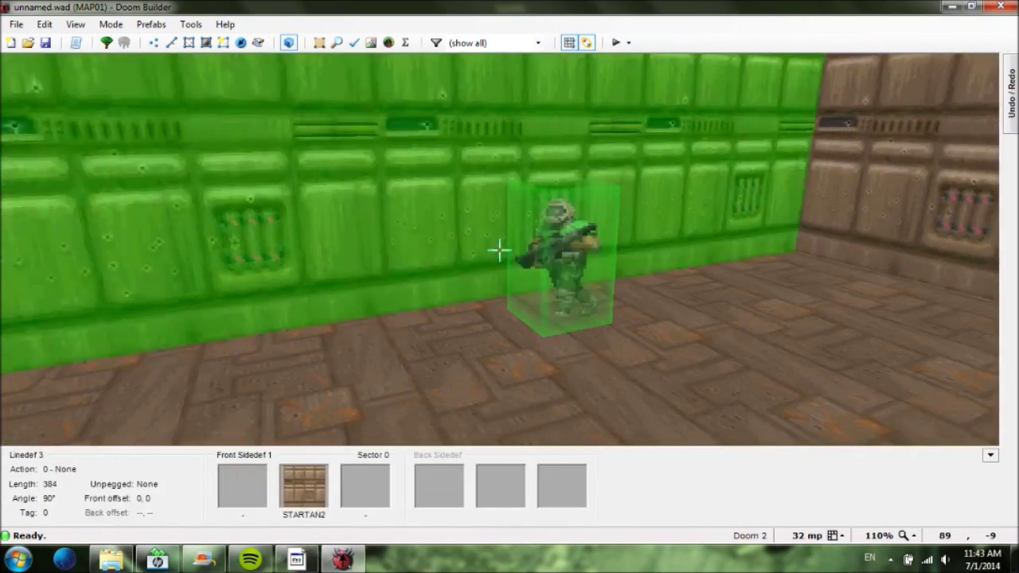
Step: Move the camera to look down on the square 64x64 floor patch at height 0
key(w)
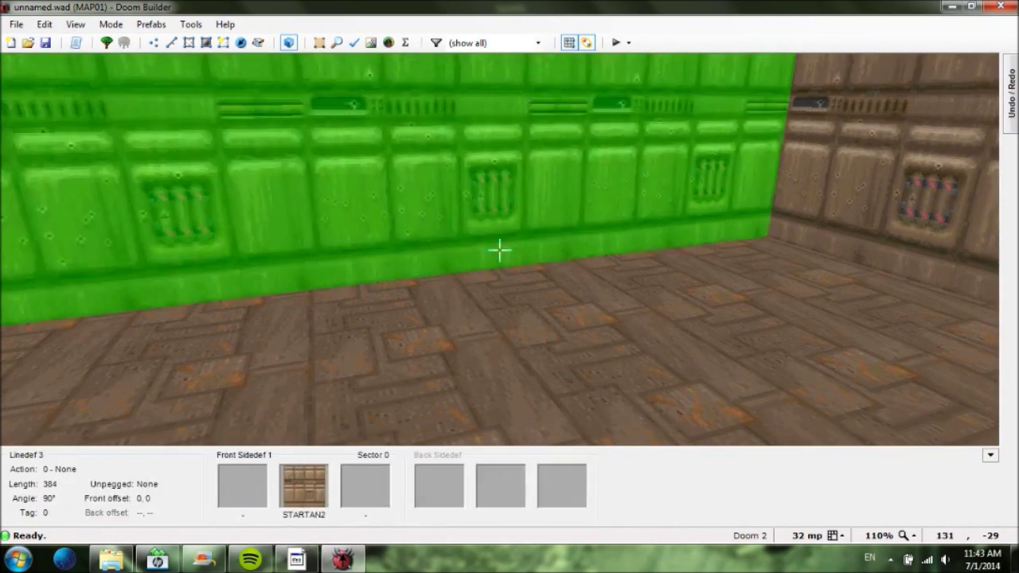
key(s)
key(w)
key(s)
key(s)
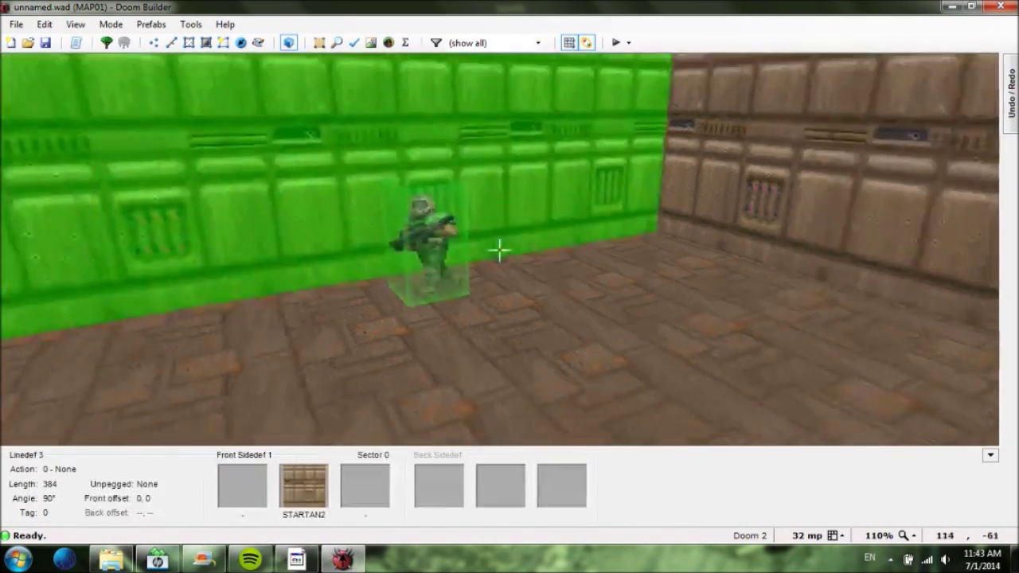
key(w)
key(s)
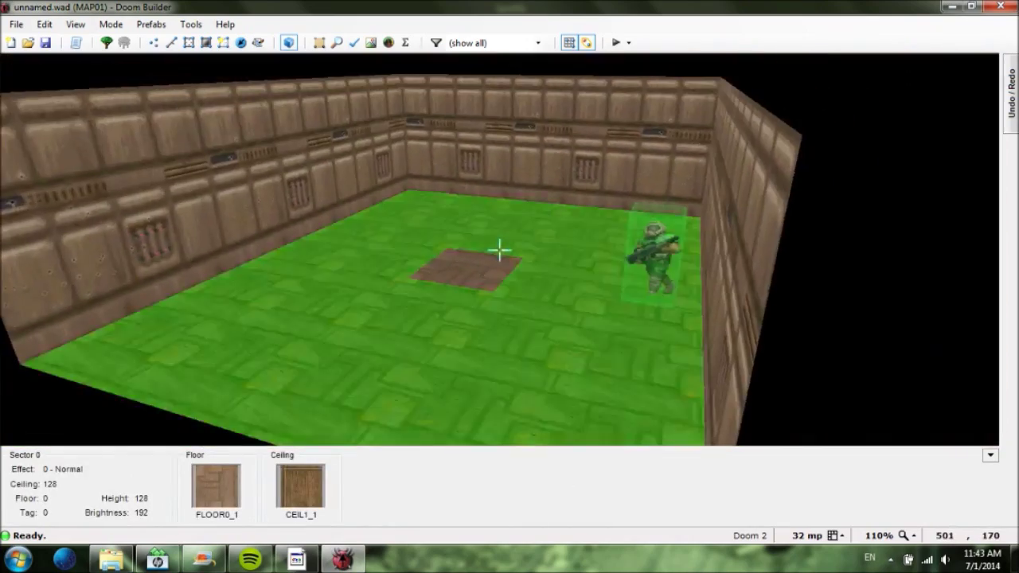
key(w)
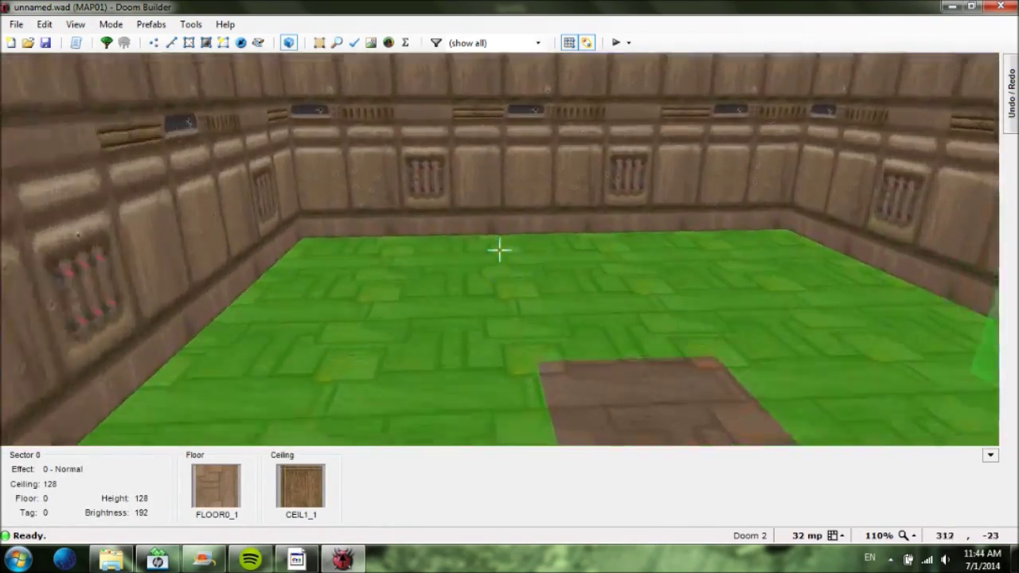
key(w)
key(s)
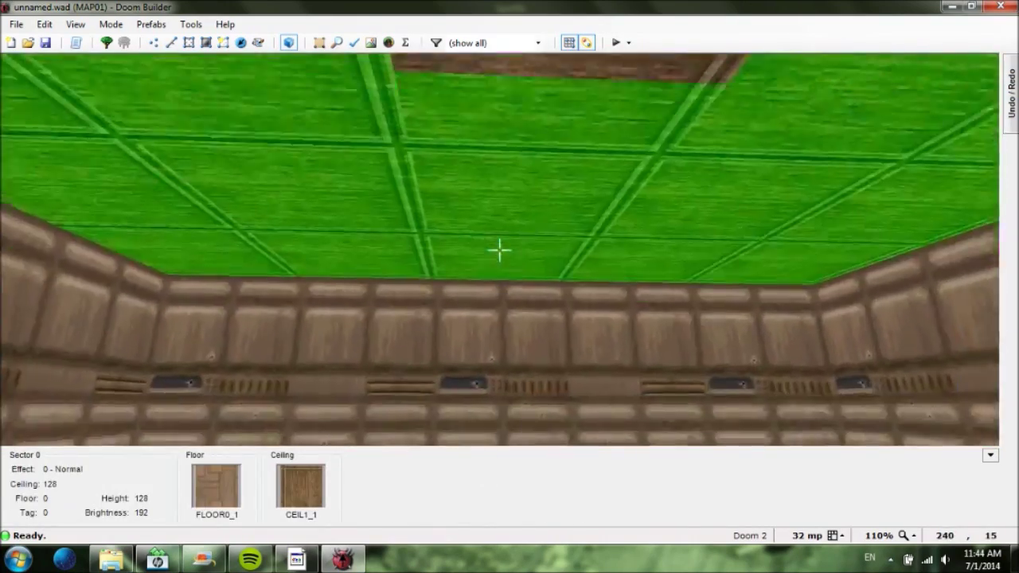
key(w)
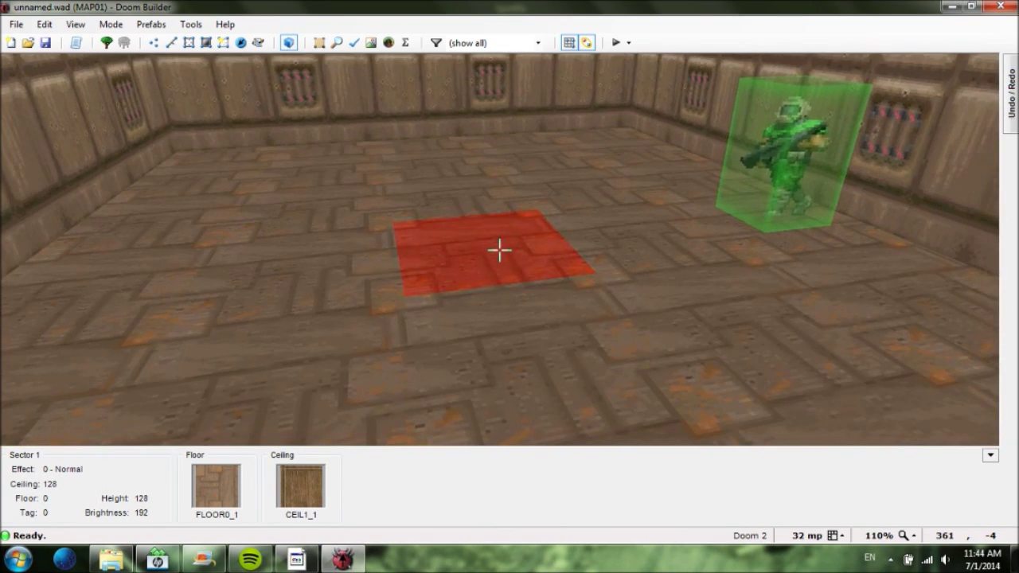
Step: Raise the square sector's floor with the mouse wheel while closing in on the step
scroll(500, 251, up, 3)
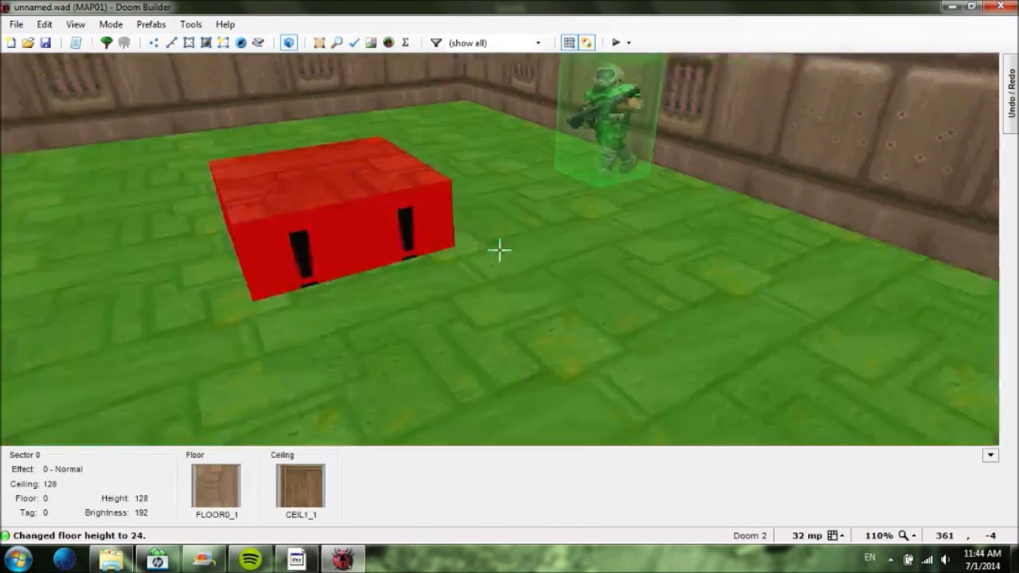
scroll(500, 251, down, 4)
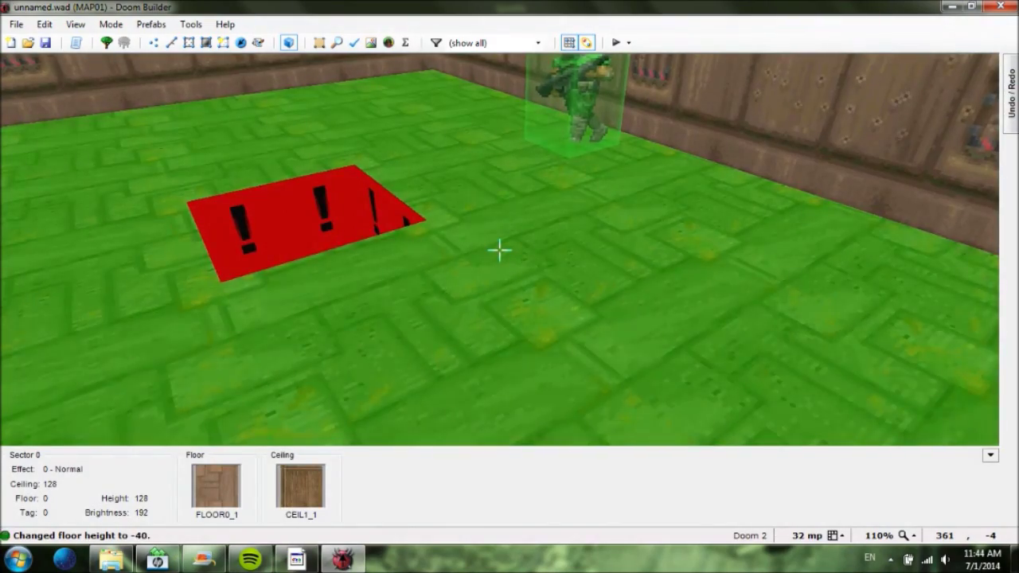
scroll(499, 250, up, 2)
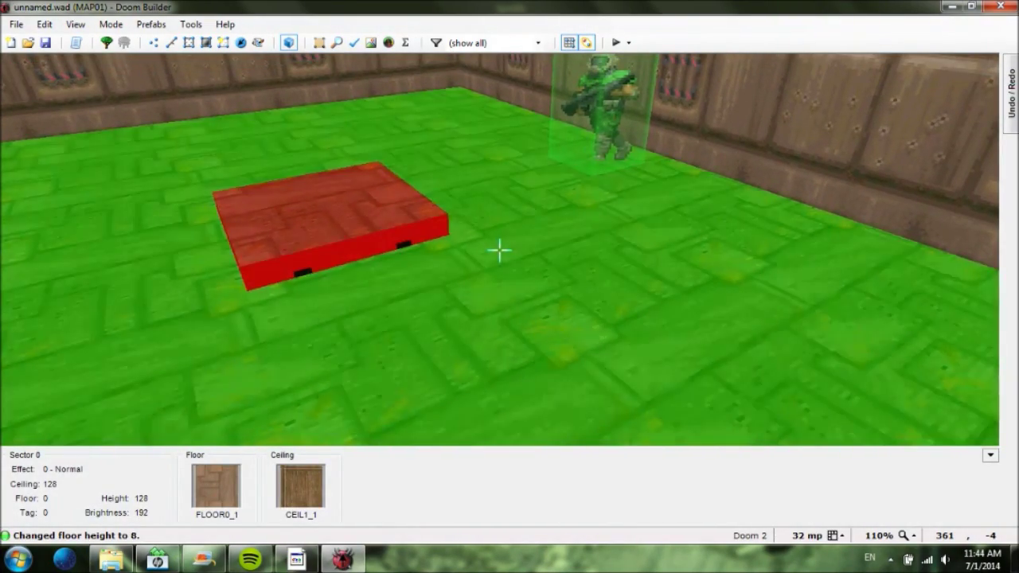
scroll(499, 251, up, 1)
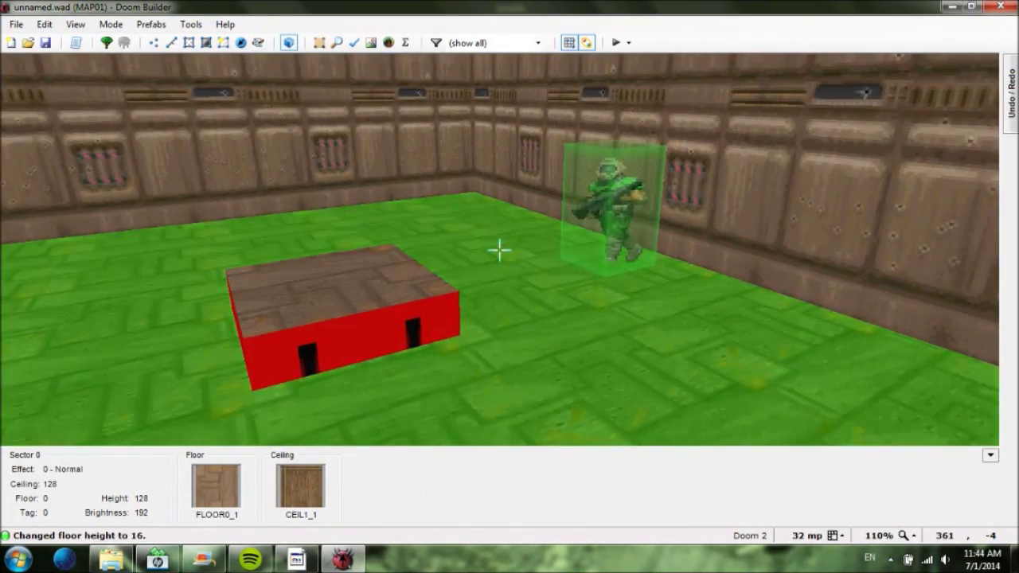
key(s)
key(w)
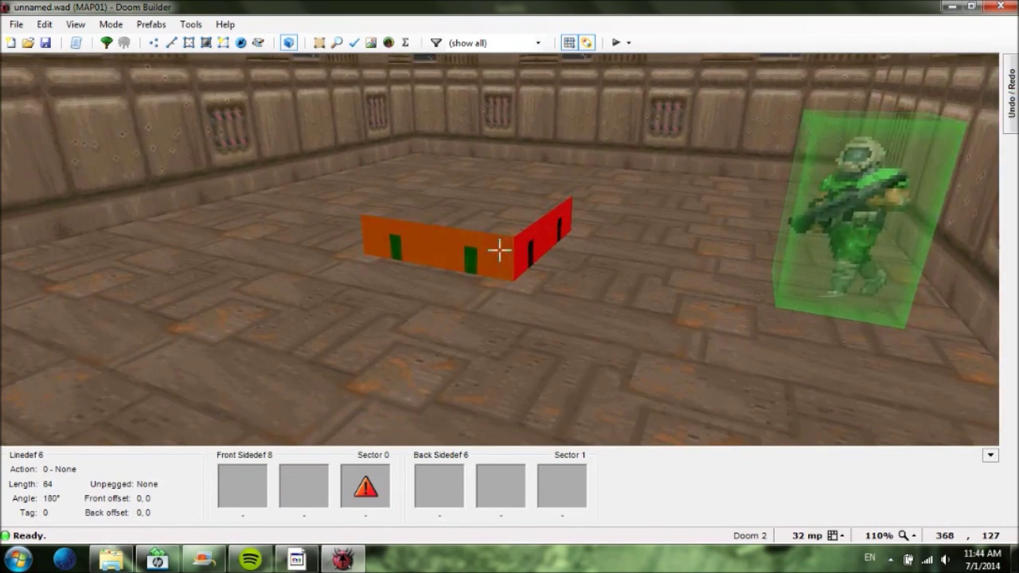
scroll(500, 250, up, 3)
key(w)
scroll(499, 250, up, 2)
key(w)
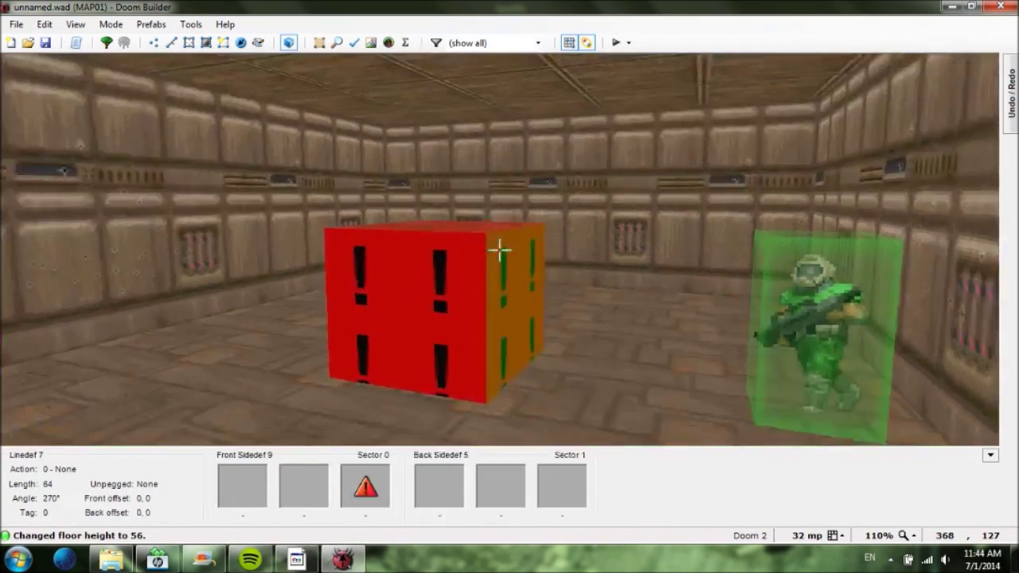
Step: Fine-tune the step's floor height until it reads 16, then view a step side
scroll(500, 250, down, 1)
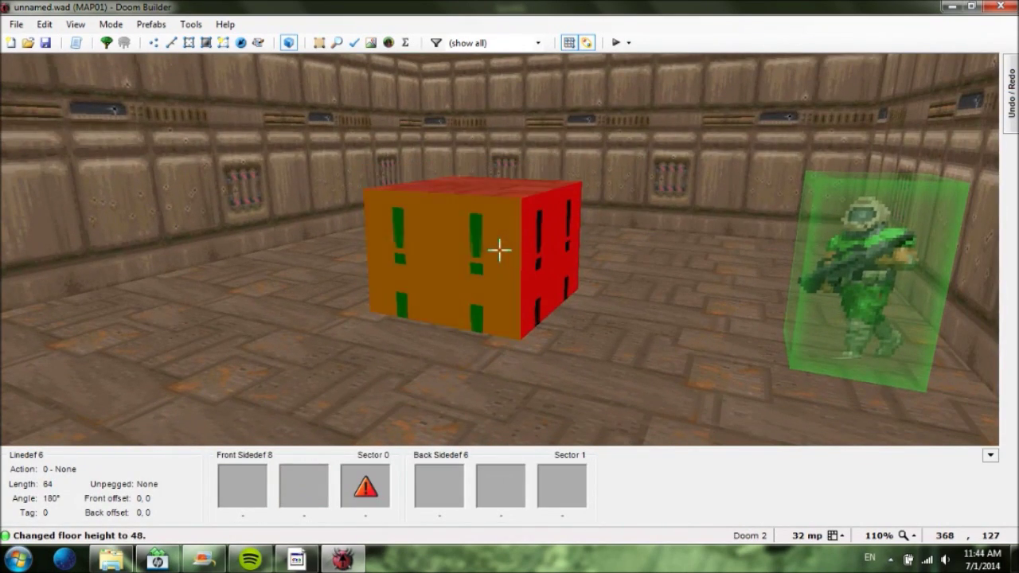
scroll(500, 250, down, 1)
scroll(500, 250, down, 1)
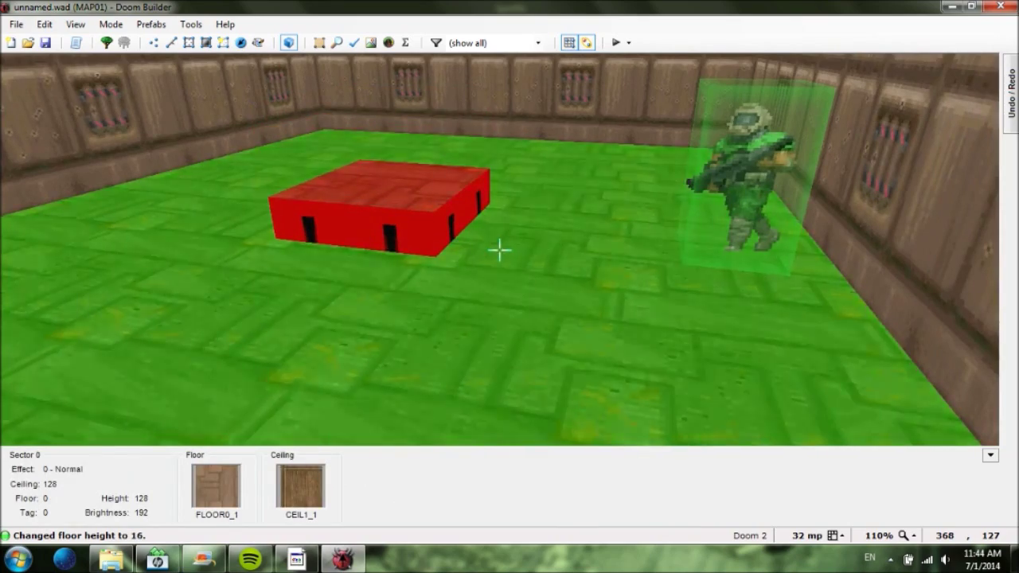
scroll(500, 250, down, 1)
scroll(500, 250, up, 1)
key(s)
key(w)
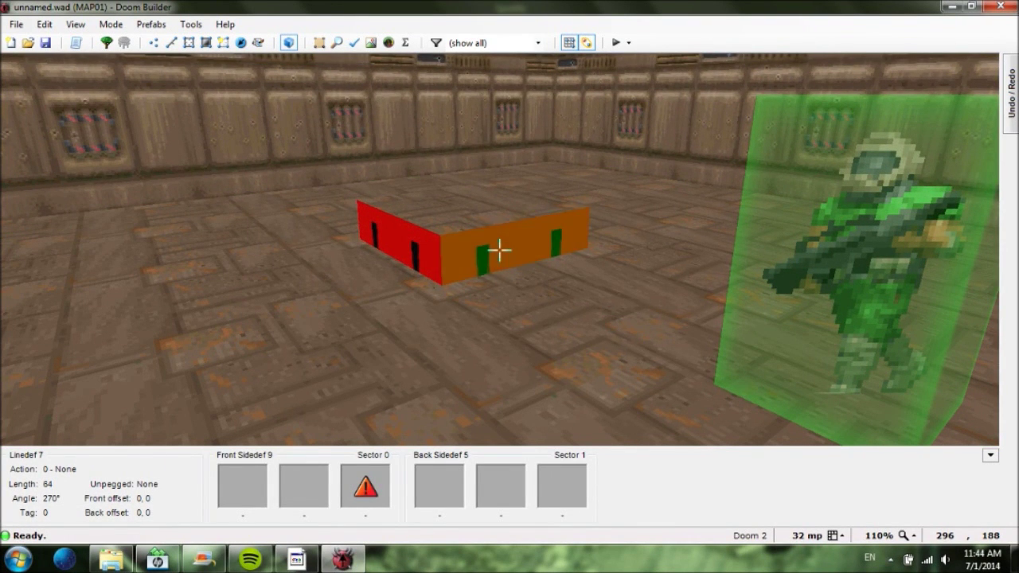
Step: Set linedef 7's front lower texture to STEP1 from the Steps texture set
right_click(500, 250)
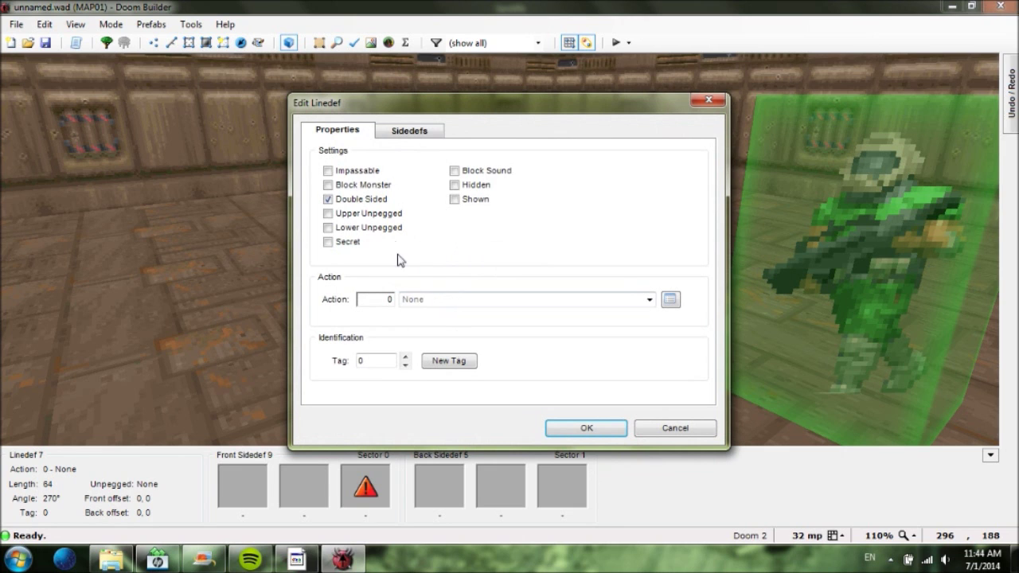
click(420, 133)
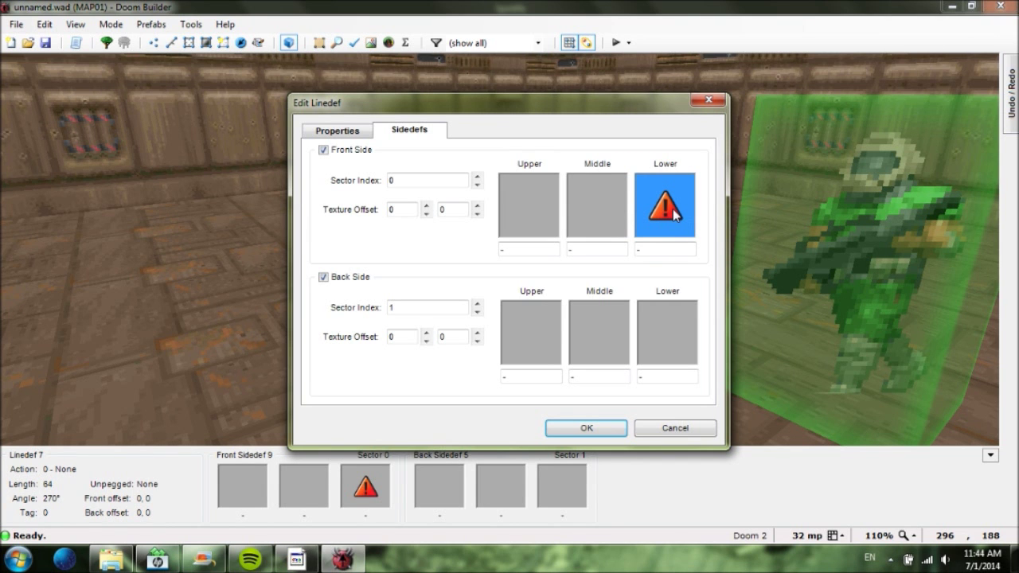
click(674, 211)
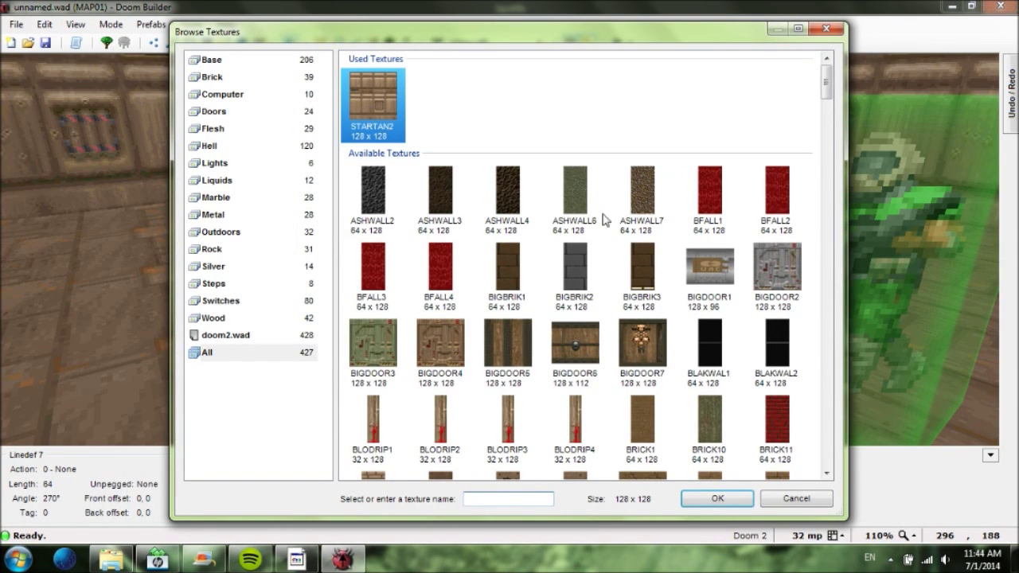
click(229, 288)
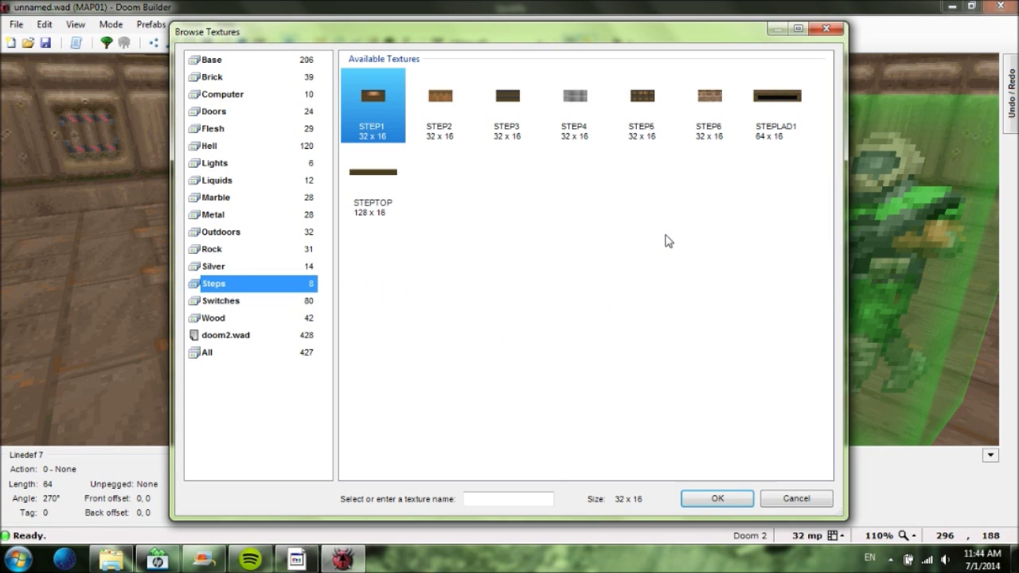
click(380, 105)
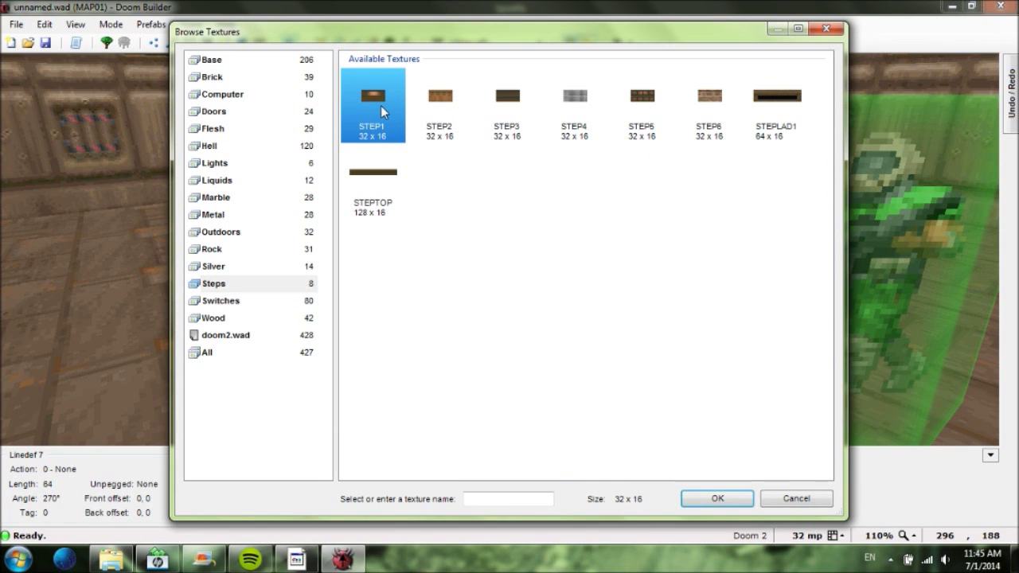
double_click(381, 105)
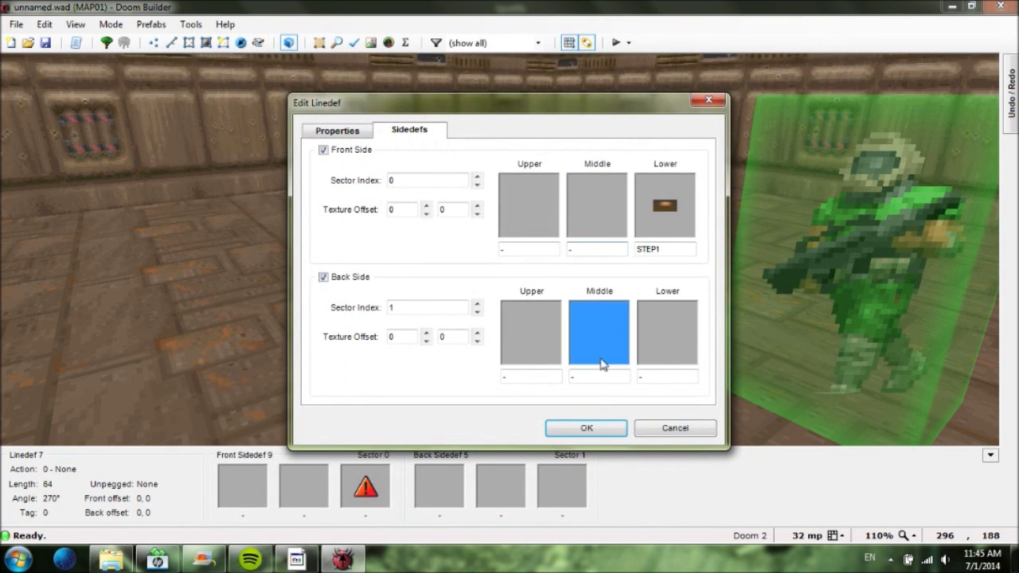
click(589, 429)
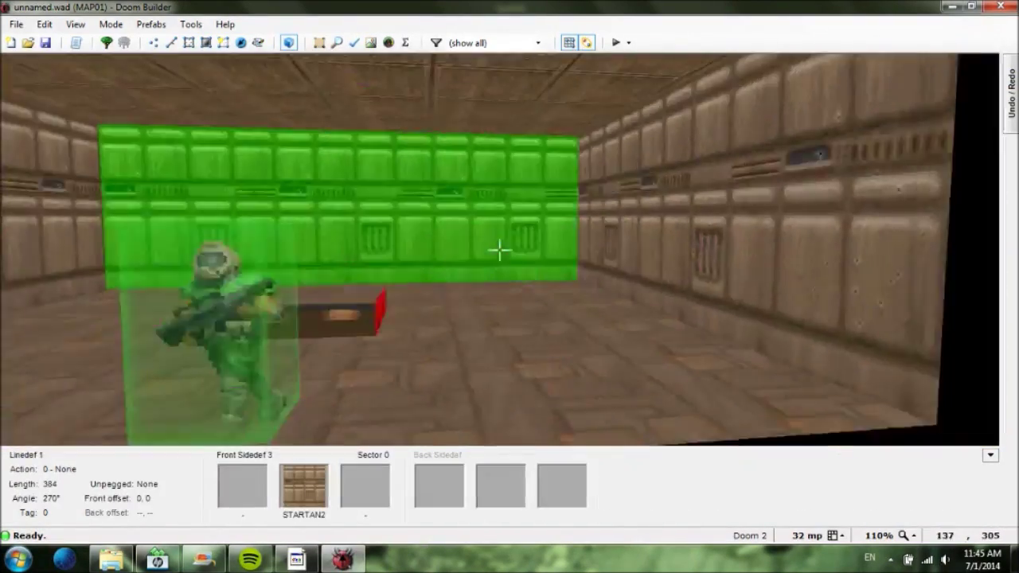
Step: Copy STEP1 from the textured wall and paste it onto the other step sides
key(ctrl+c)
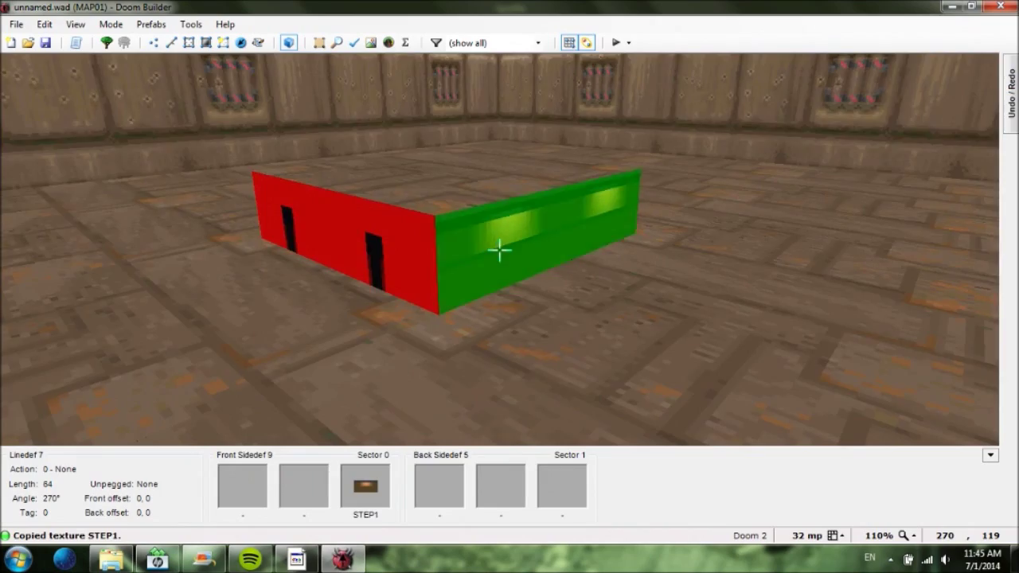
key(ctrl+v)
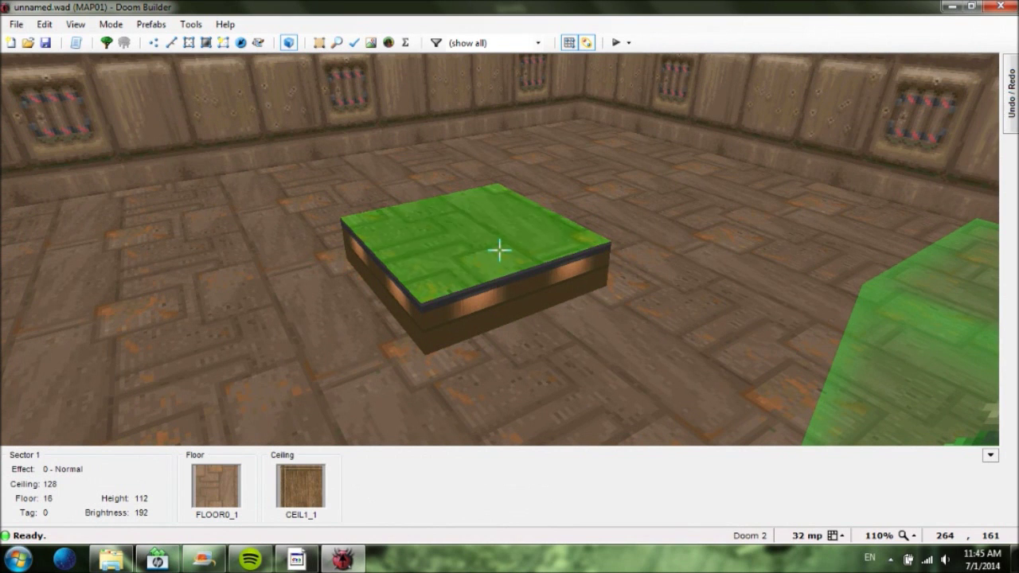
Step: Open the step's Edit Sector dialog, compare STEP1 and STEP2 floor flats, then cancel, keeping FLOOR0_1
right_click(499, 250)
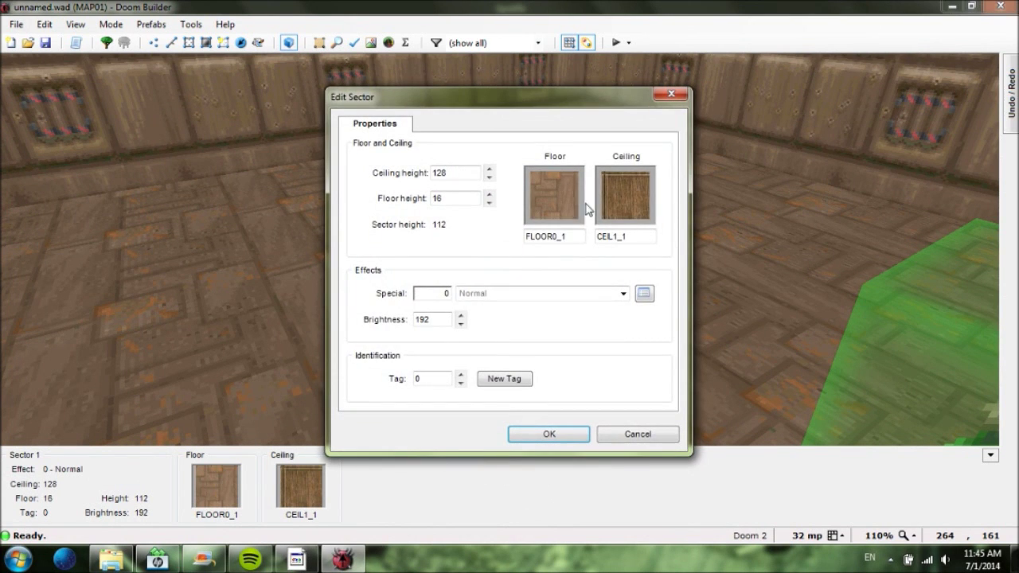
click(547, 188)
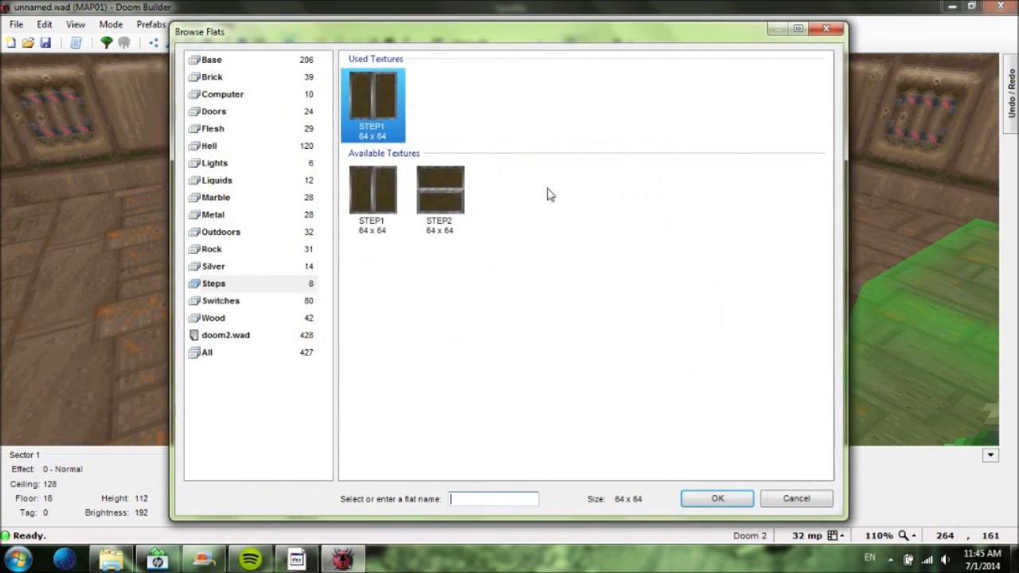
click(384, 199)
click(433, 207)
click(367, 207)
click(454, 201)
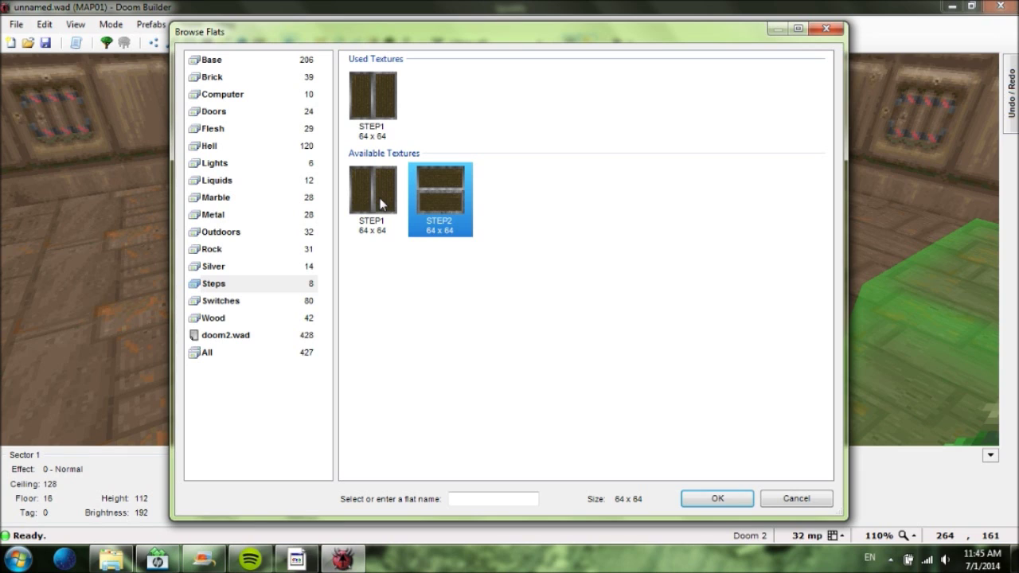
click(380, 204)
click(415, 189)
click(396, 192)
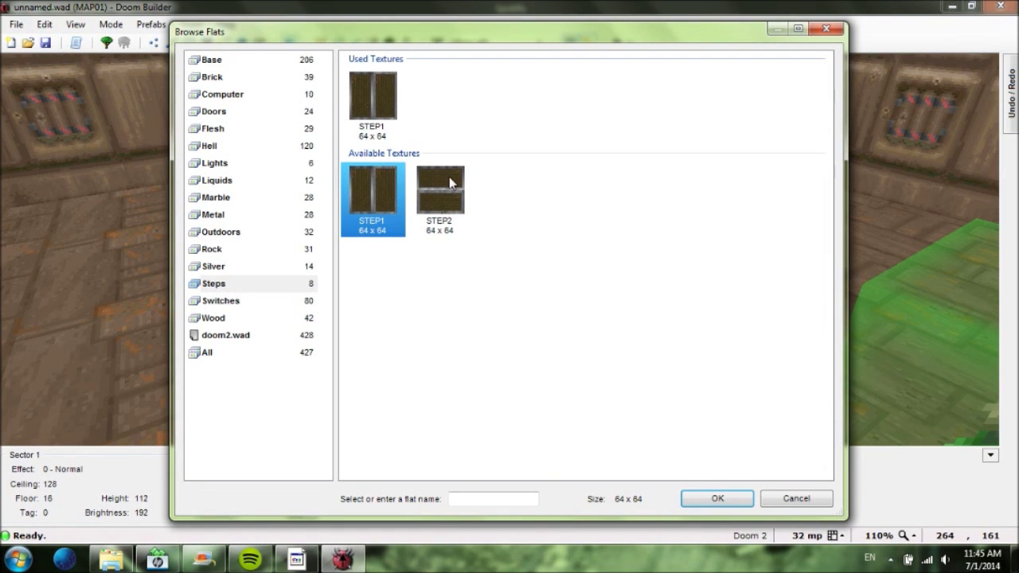
click(773, 507)
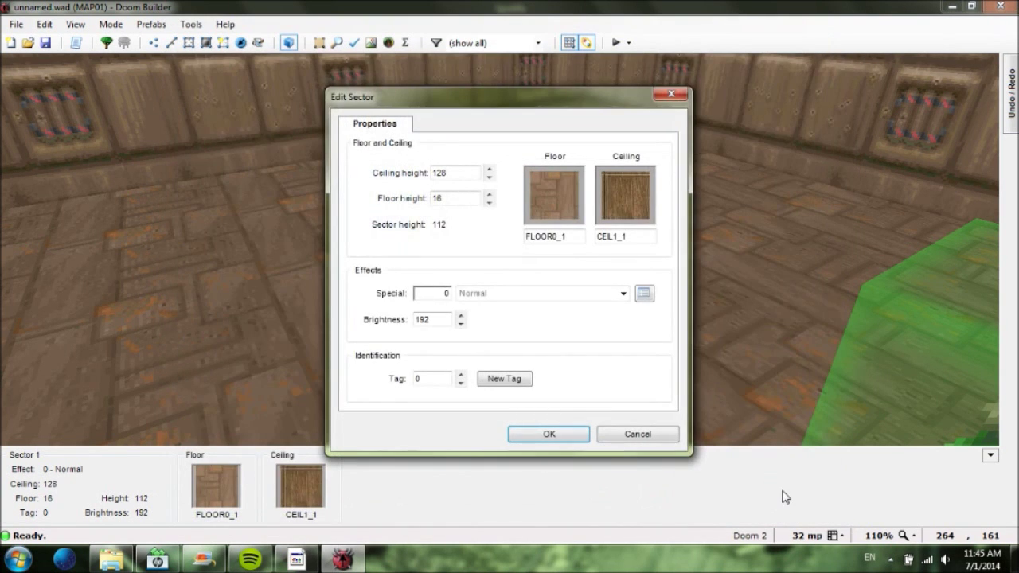